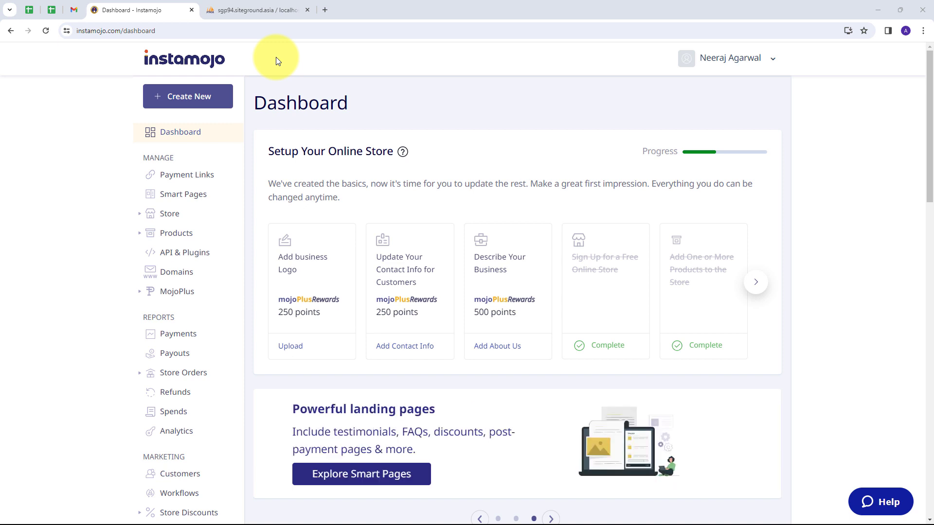
# Open pabbly.com/connect in a new browser tab, sign in, and access the Pabbly Connect app.
pyautogui.click(328, 10)
pyautogui.write('pabbly.com/')
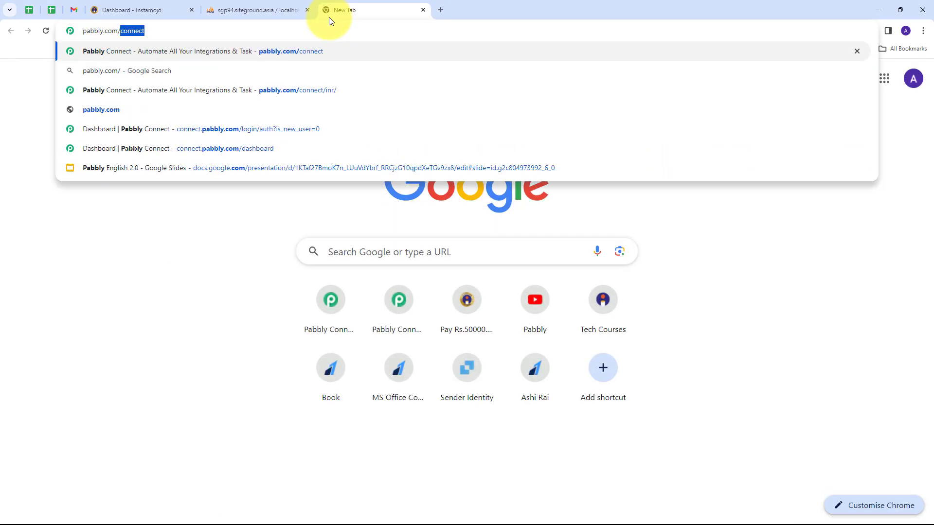
pyautogui.press('Return')
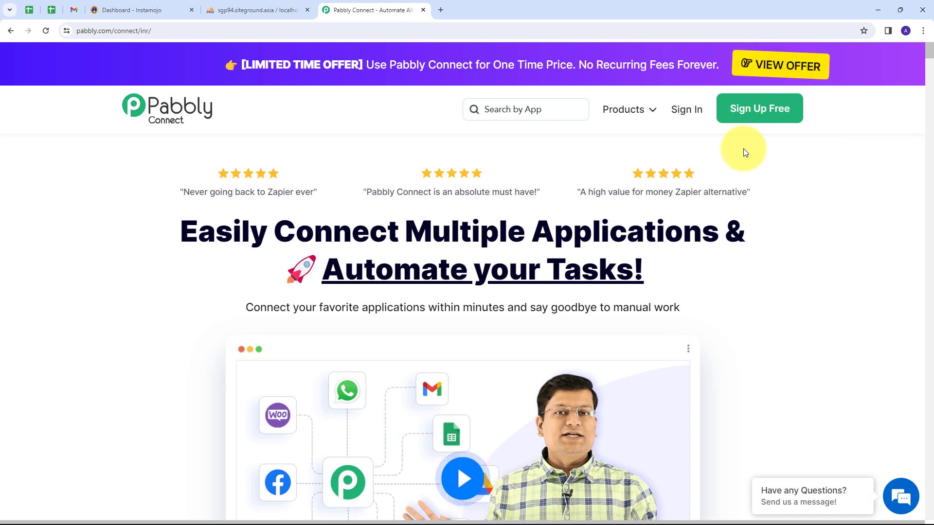
pyautogui.click(687, 125)
pyautogui.scroll(-2, 293, 173)
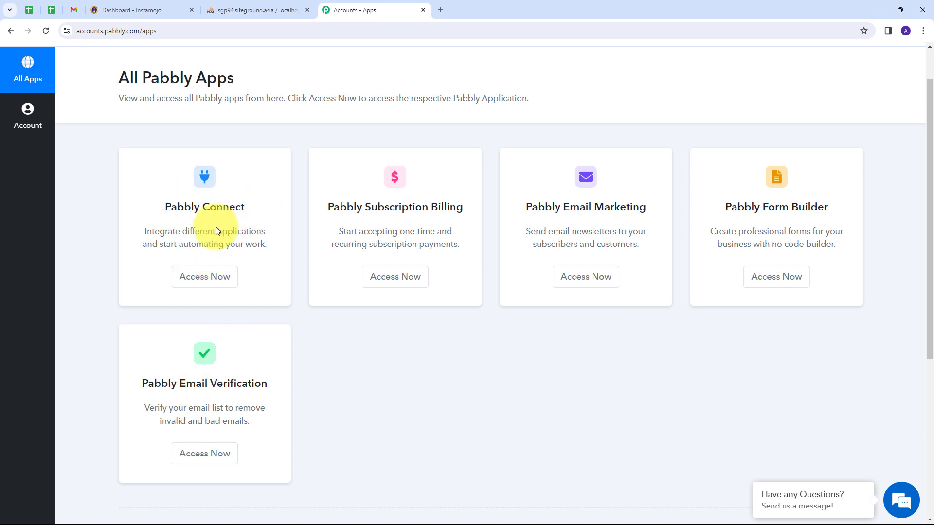
pyautogui.click(195, 283)
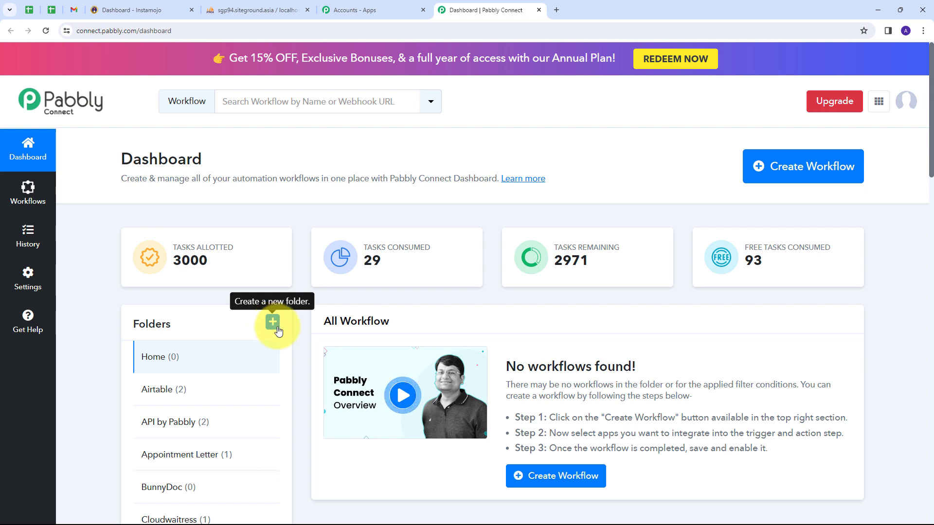
# Create a workflow named "Add Instamojo Purchase Details in MySQL" in the MySQL folder.
pyautogui.click(781, 172)
pyautogui.click(355, 256)
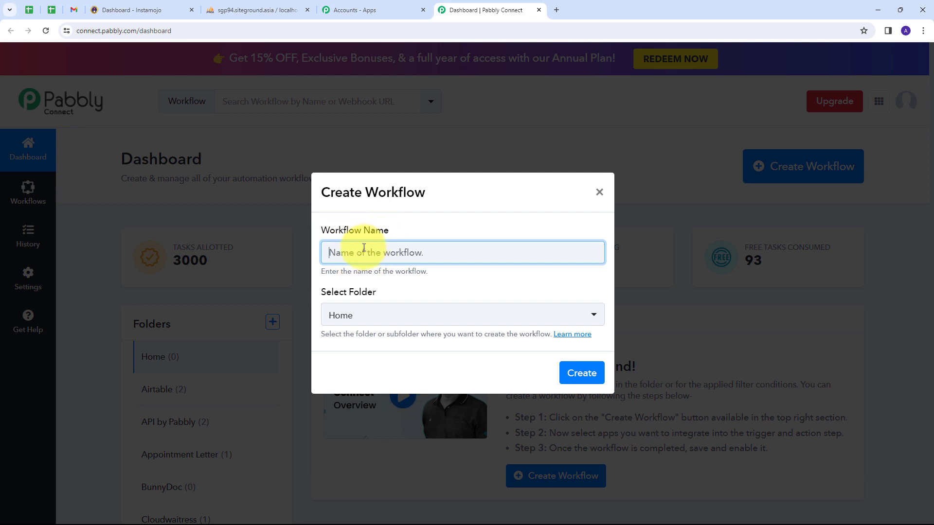
pyautogui.write('Add Instamojo Purchase Details in MySQL')
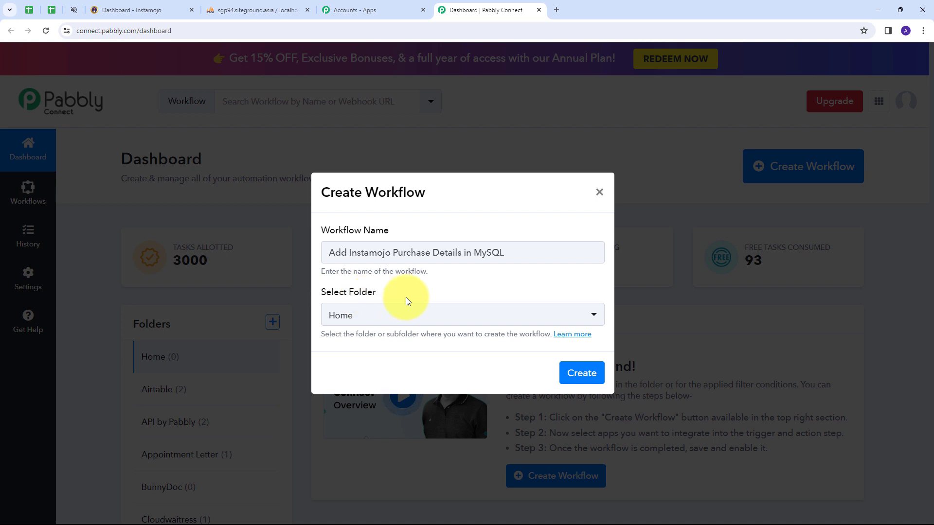
pyautogui.click(462, 314)
pyautogui.scroll(-5, 398, 228)
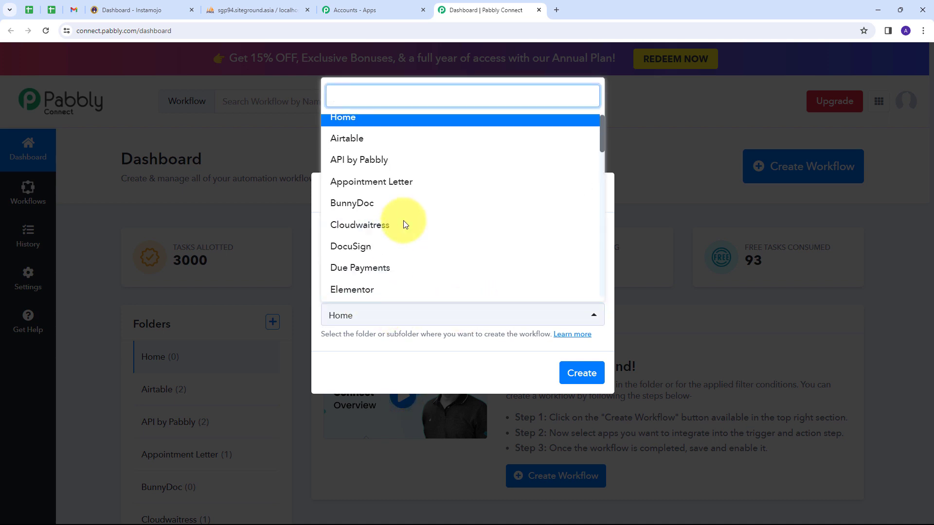
pyautogui.scroll(-7, 404, 224)
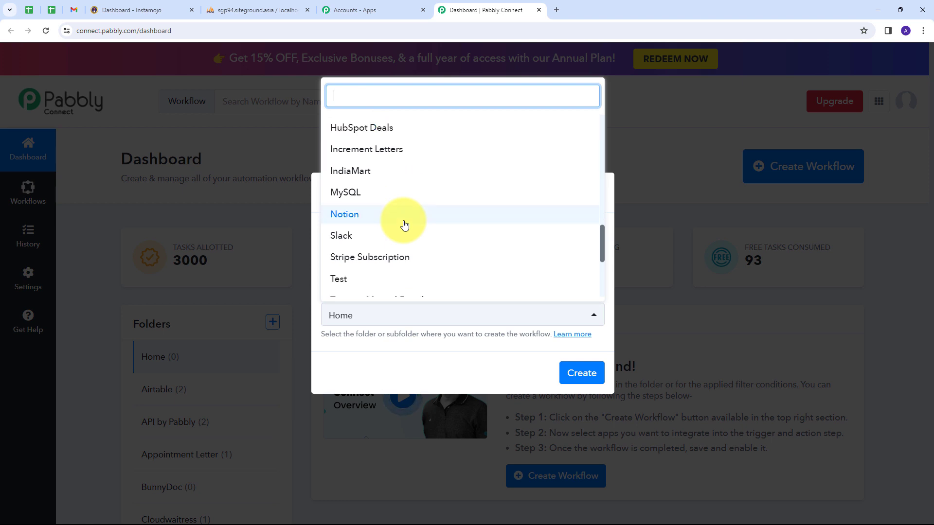
pyautogui.click(360, 194)
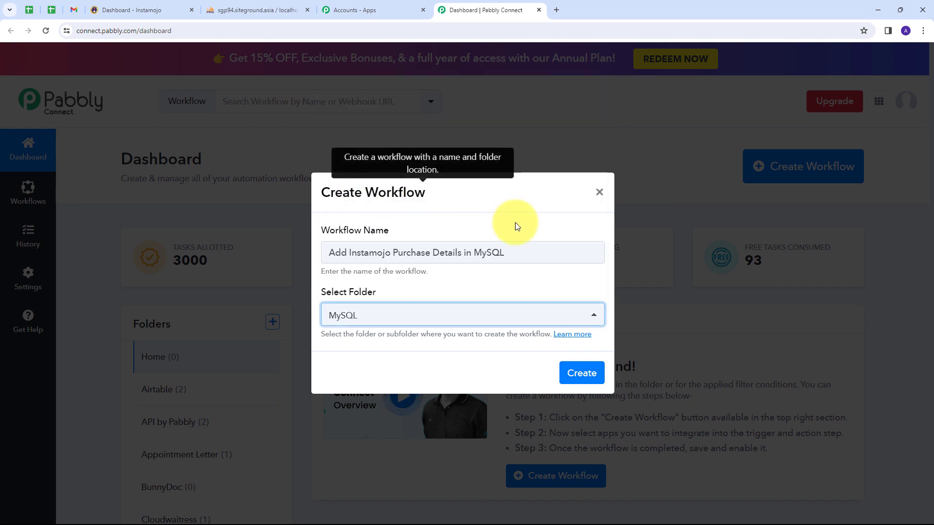
pyautogui.click(597, 372)
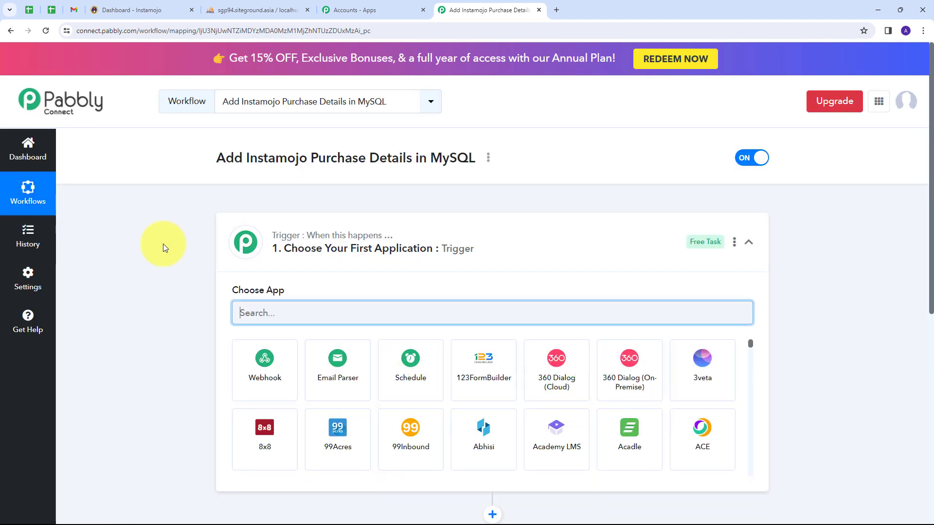
# Set the workflow's trigger application to Instamojo with the New Sale event.
pyautogui.scroll(-3, 163, 244)
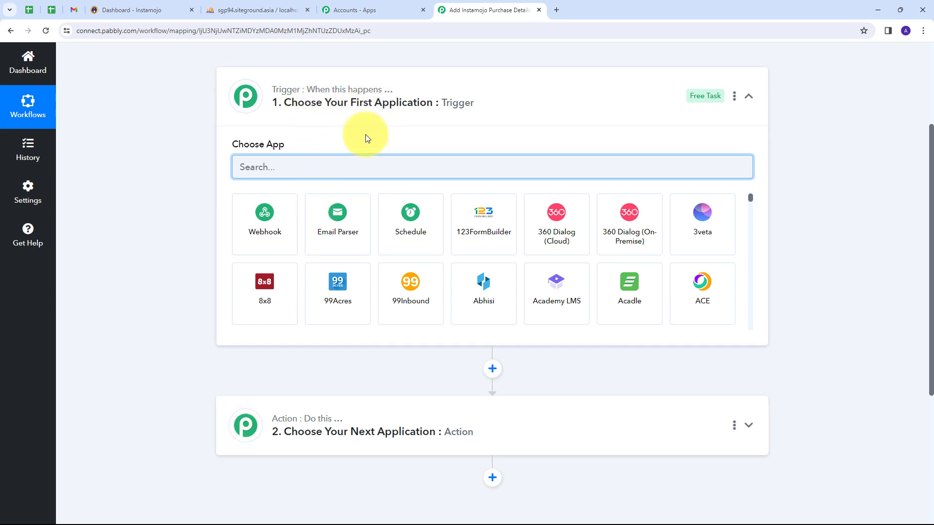
pyautogui.moveTo(343, 424)
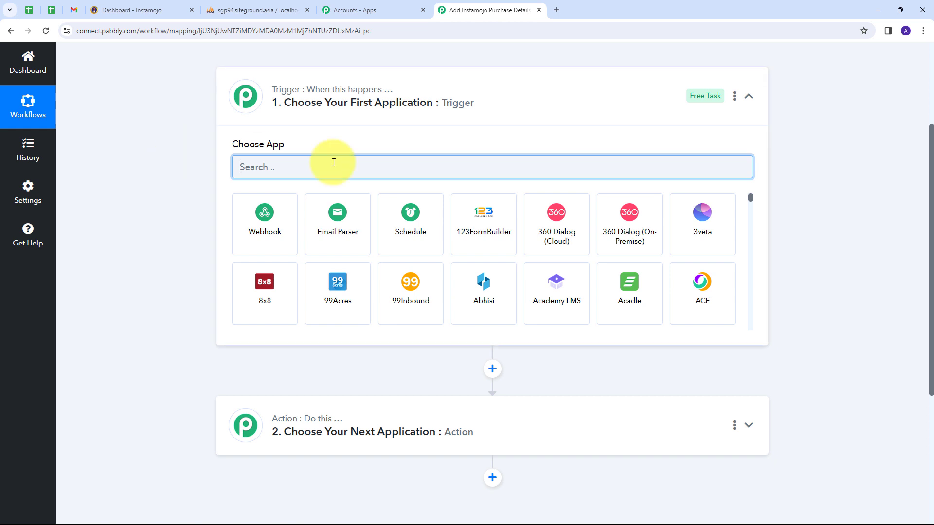
pyautogui.write('Instamojo')
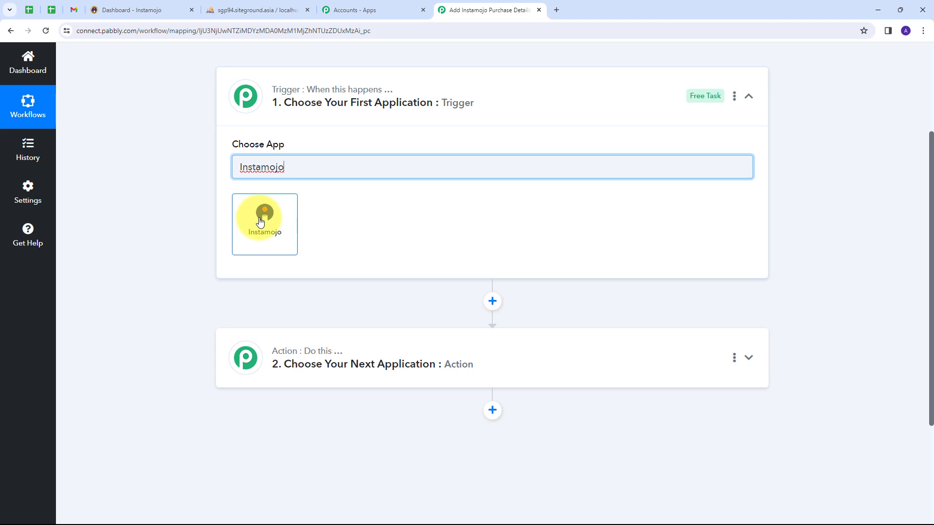
pyautogui.click(260, 223)
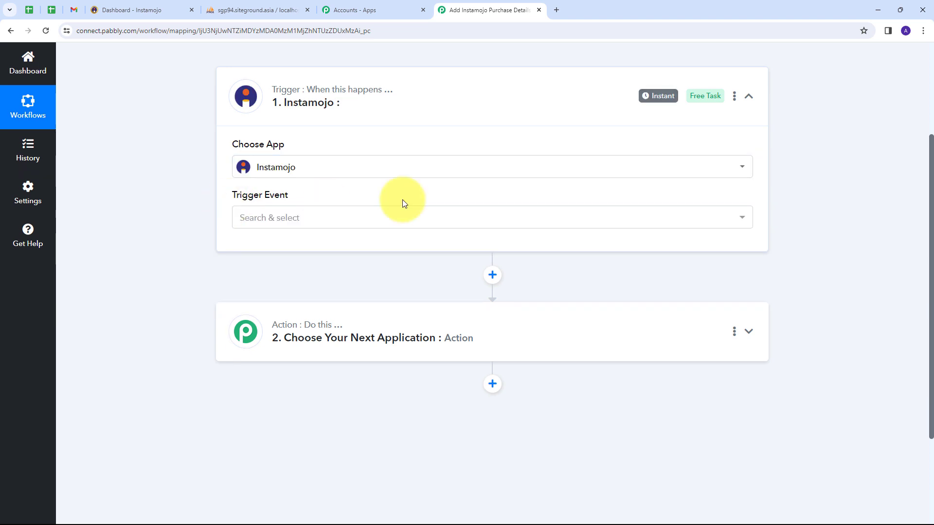
pyautogui.click(366, 217)
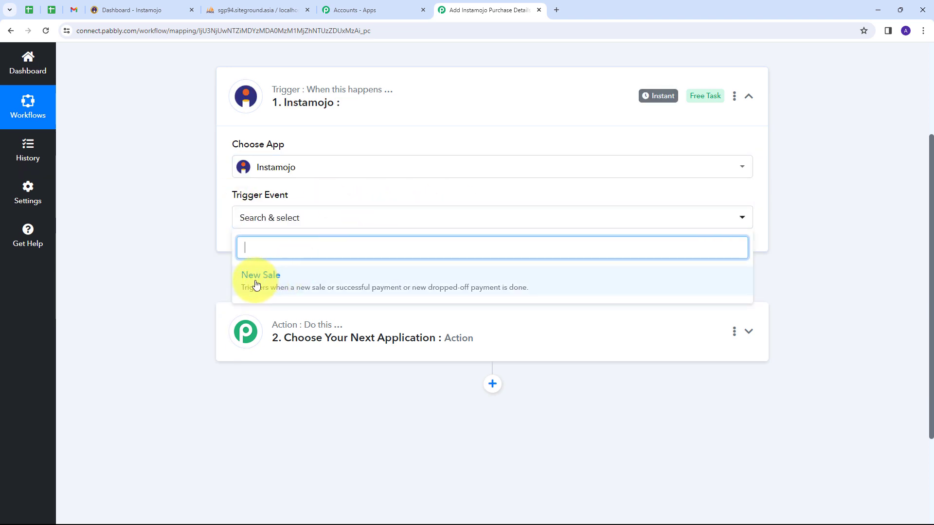
pyautogui.click(333, 286)
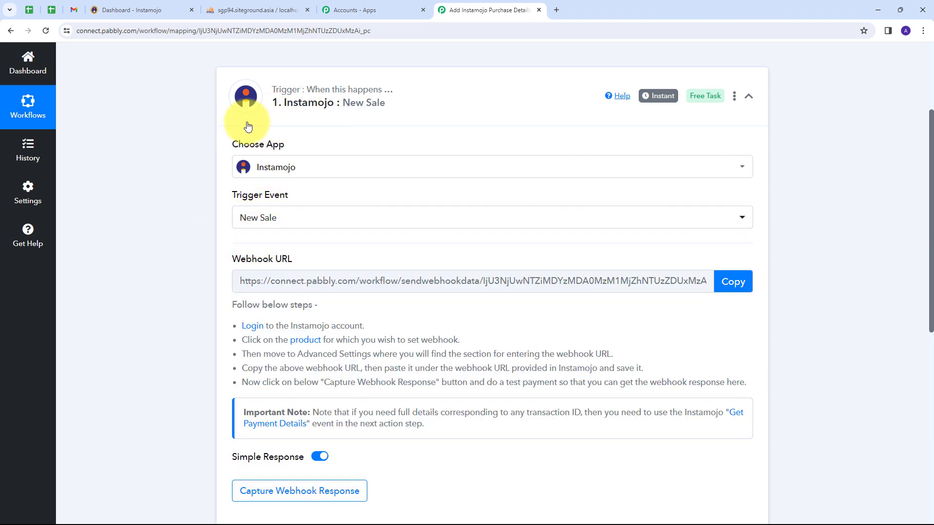
# Copy the webhook URL of the Instamojo New Sale trigger.
pyautogui.scroll(-1, 174, 157)
pyautogui.moveTo(235, 213)
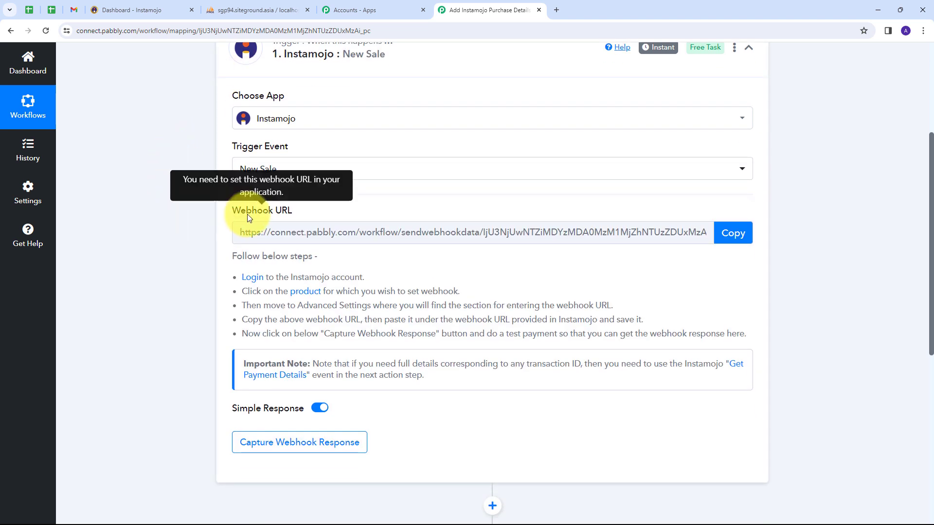
pyautogui.moveTo(229, 212); pyautogui.dragTo(294, 213)
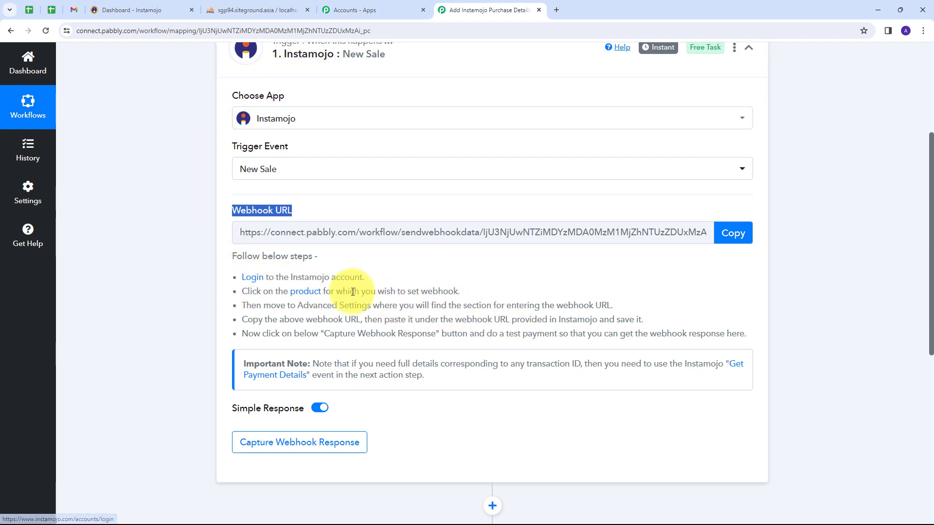
pyautogui.click(728, 234)
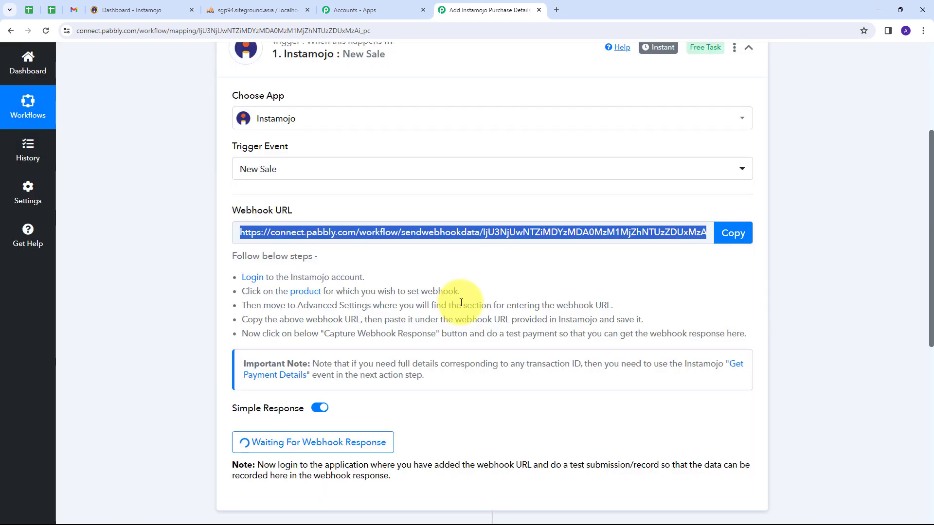
# Switch to Instamojo and open the Tech Courses smart page for editing.
pyautogui.click(128, 10)
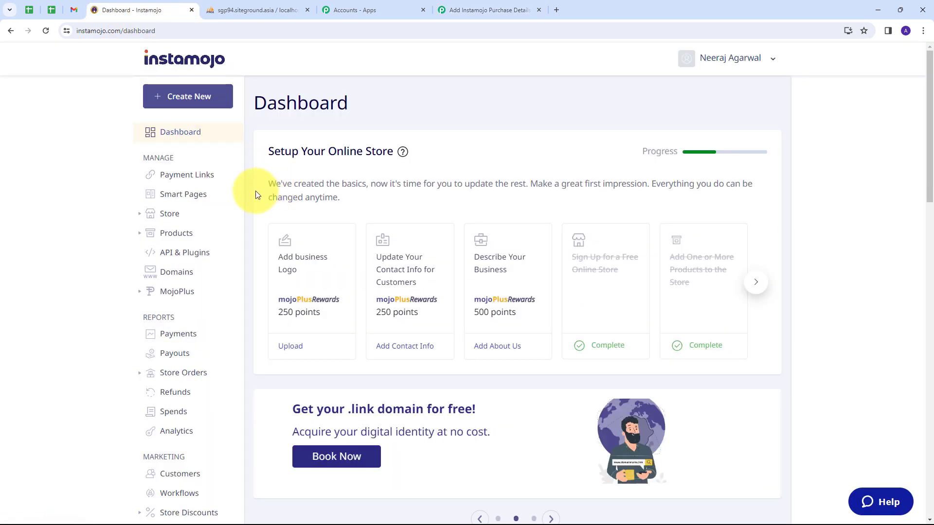
pyautogui.click(188, 196)
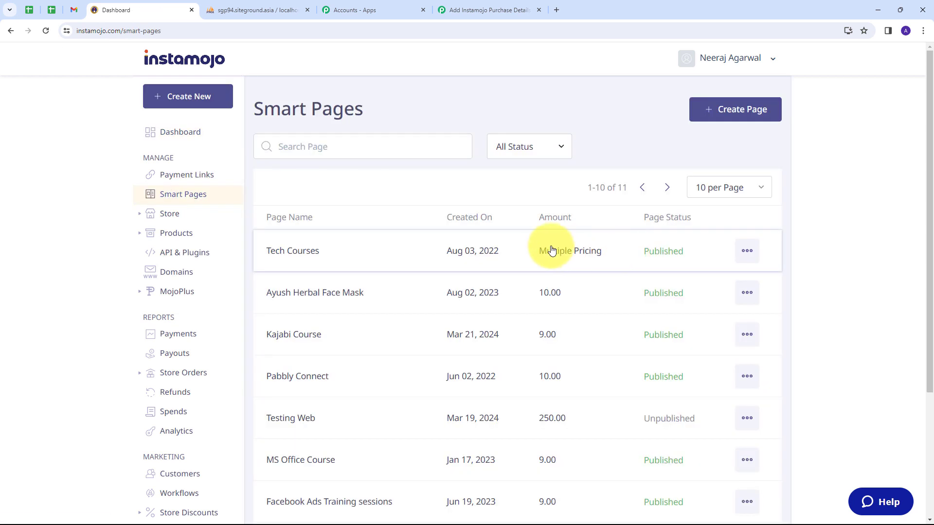
pyautogui.scroll(-5, 550, 250)
pyautogui.scroll(5, 507, 250)
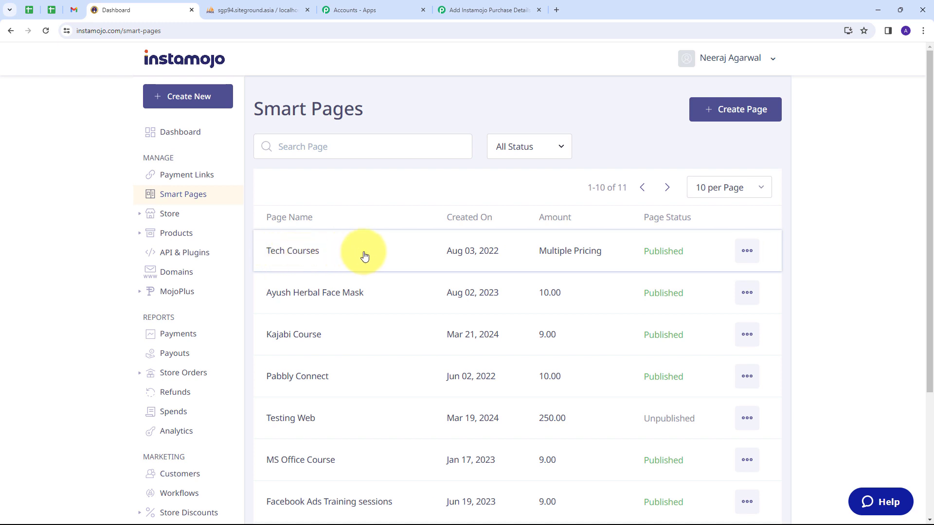
pyautogui.click(308, 253)
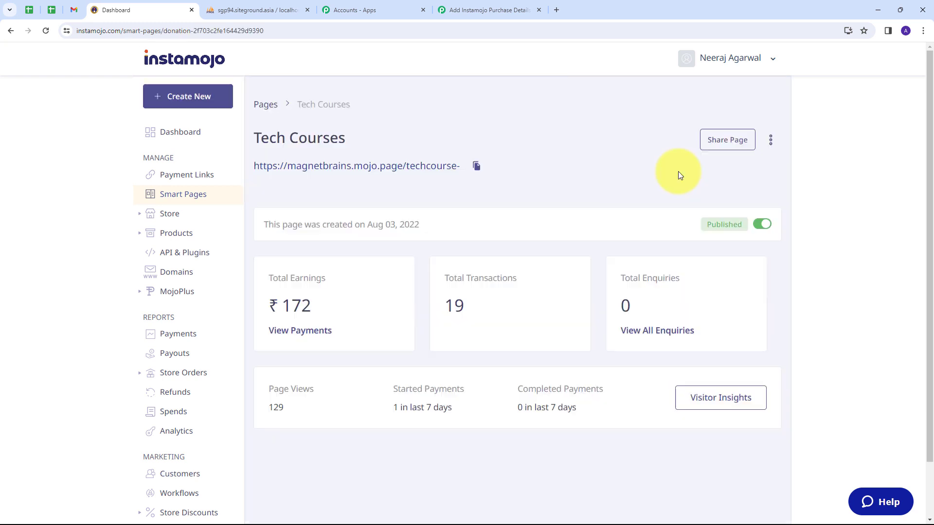
pyautogui.click(771, 143)
pyautogui.click(719, 167)
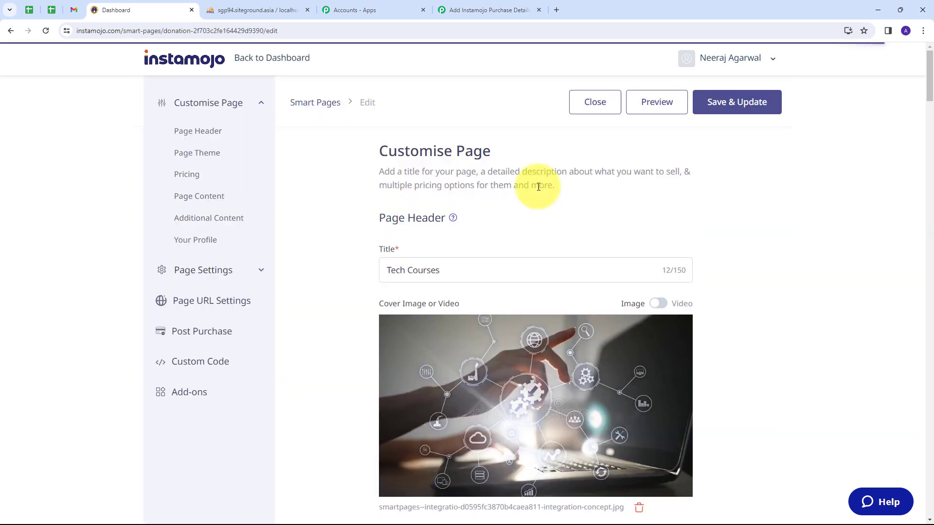
# Enable Add Webhook in the Tech Courses page settings and paste the copied Pabbly webhook URL.
pyautogui.scroll(-8, 538, 187)
pyautogui.scroll(-3, 539, 190)
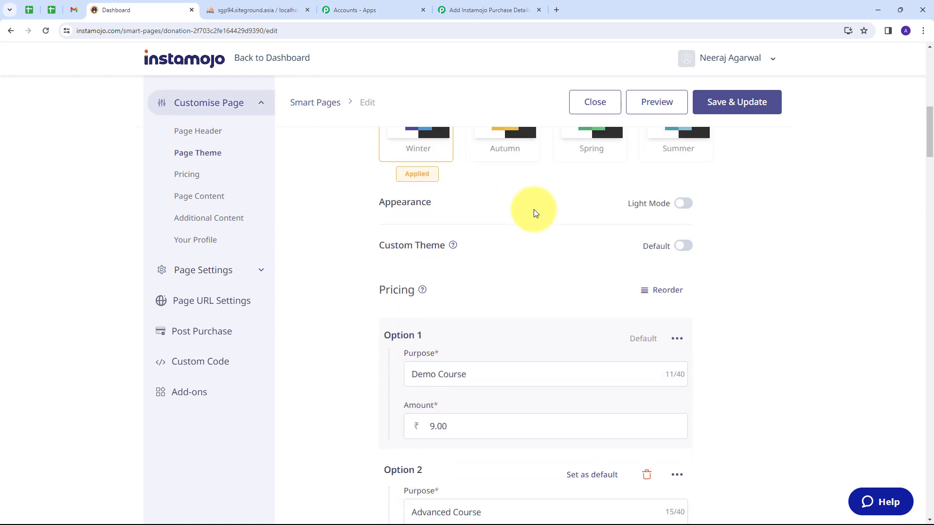
pyautogui.scroll(-2, 531, 250)
pyautogui.scroll(-2, 498, 290)
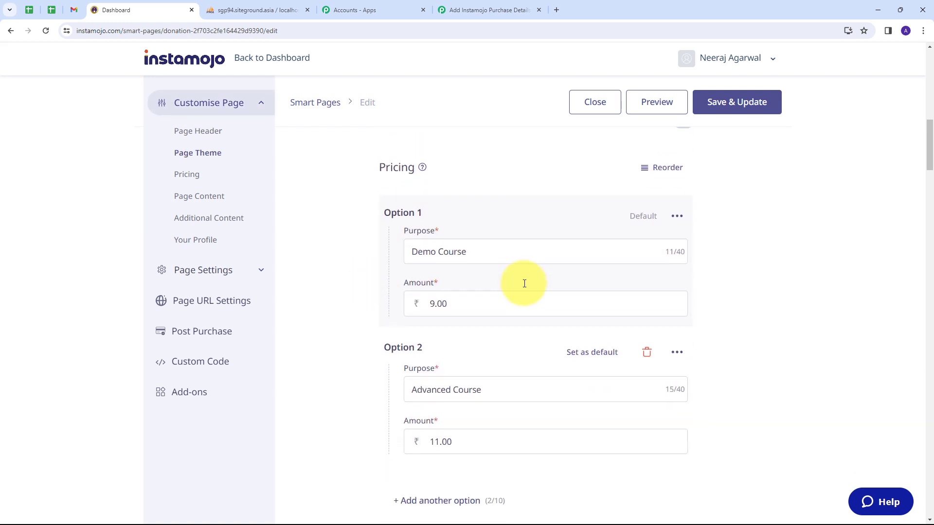
pyautogui.scroll(1, 335, 321)
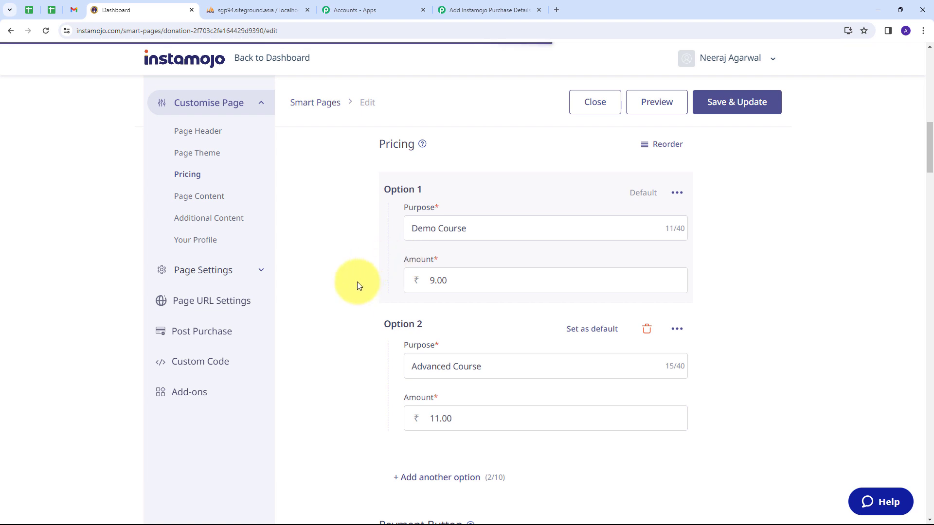
pyautogui.scroll(-3, 354, 263)
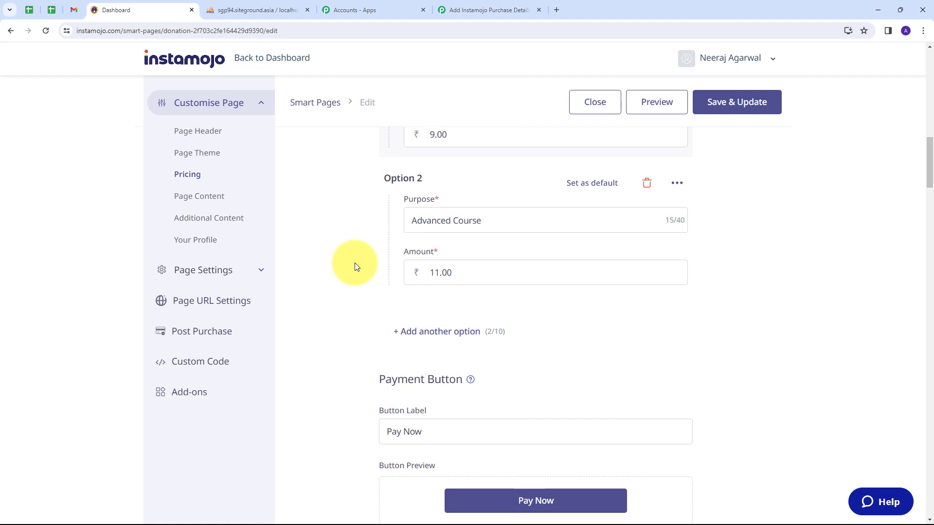
pyautogui.scroll(-15, 359, 250)
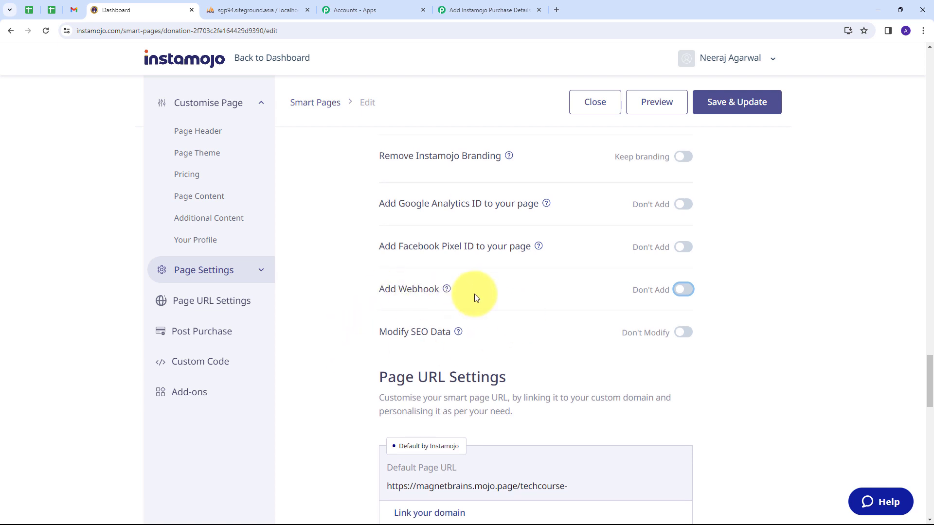
pyautogui.click(688, 292)
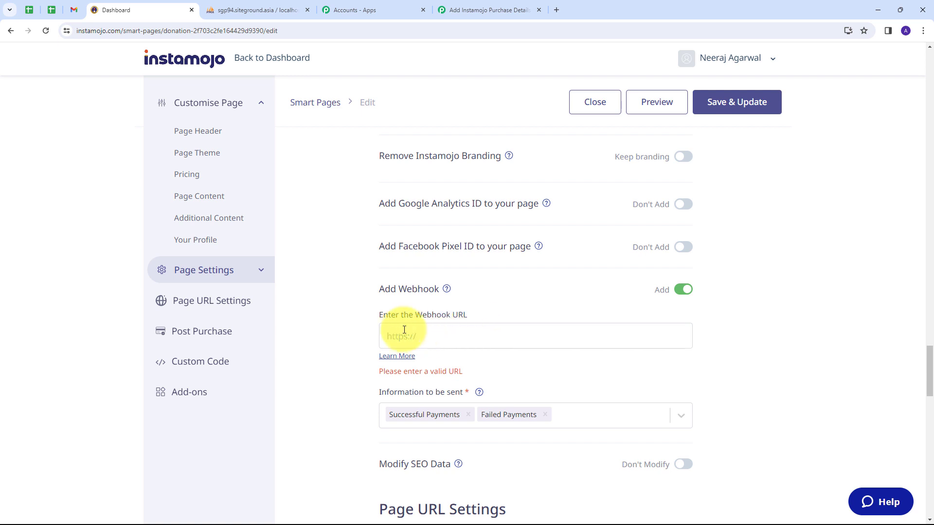
pyautogui.click(440, 335)
pyautogui.hotkey('ctrl', 'v')
pyautogui.click(494, 306)
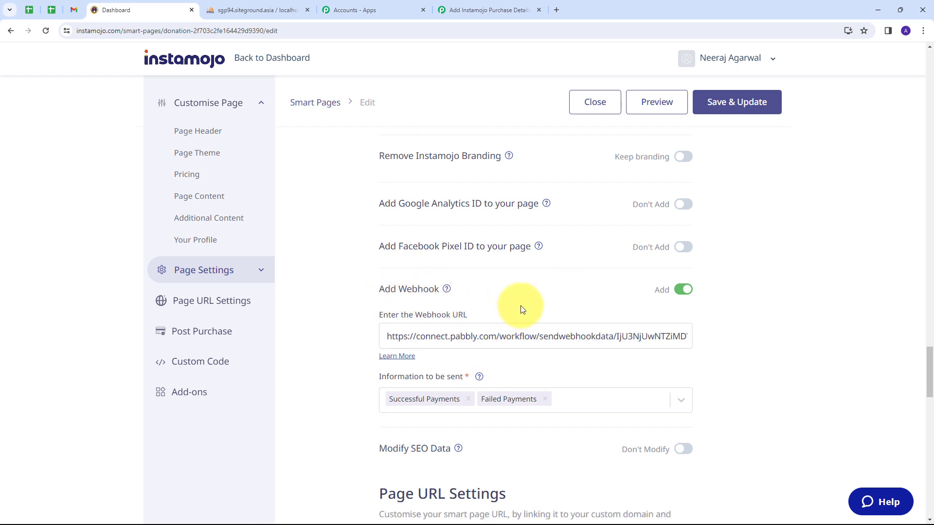
# Save and update the Tech Courses page, and return to the trigger's webhook response section in the Pabbly Connect workflow.
pyautogui.click(739, 108)
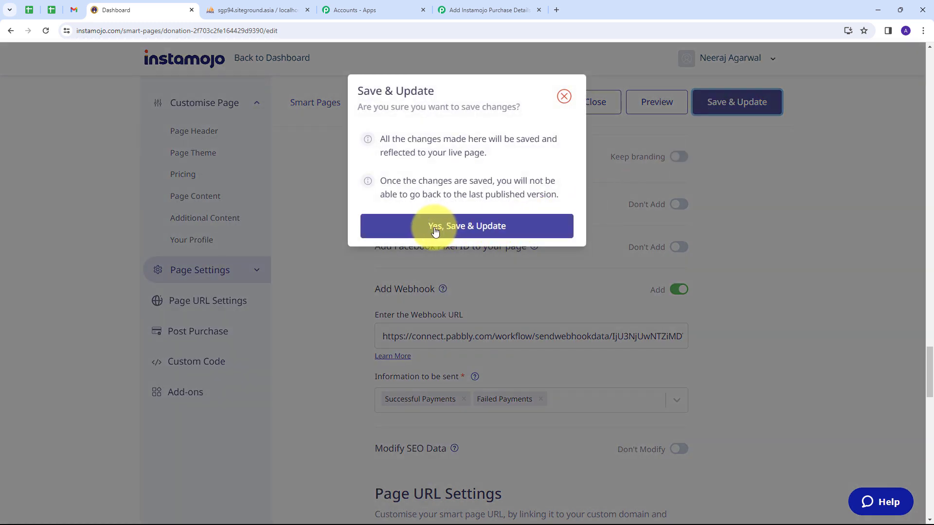
pyautogui.click(459, 228)
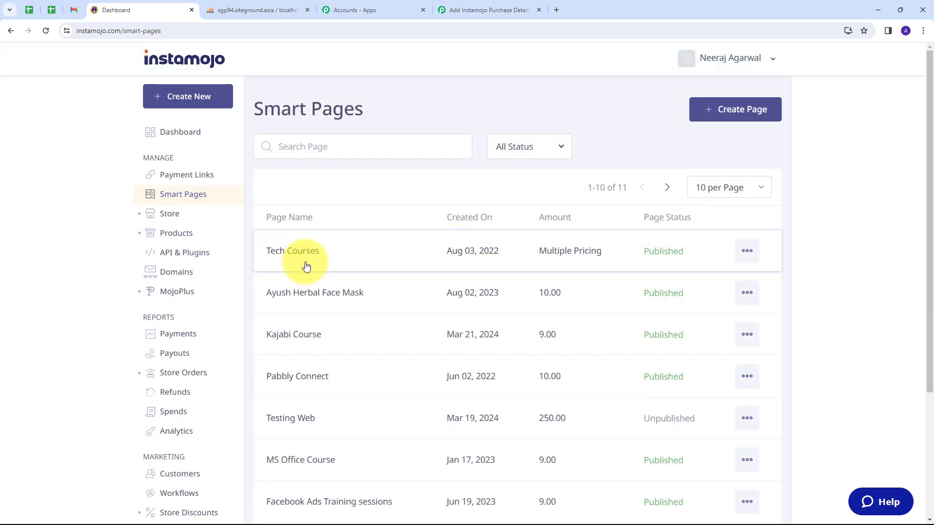
pyautogui.click(475, 10)
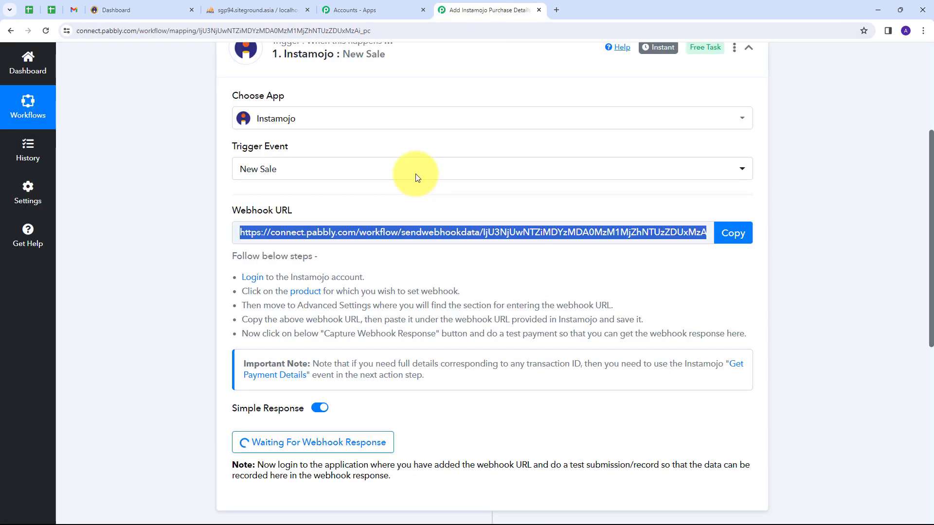
pyautogui.scroll(-4, 415, 173)
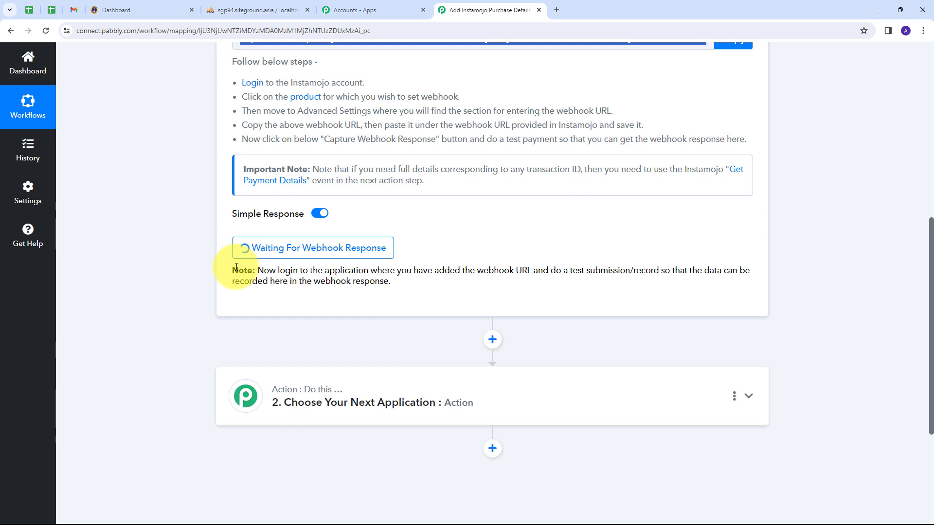
# Switch to Instamojo and copy the share link of the Tech Courses smart page.
pyautogui.click(156, 8)
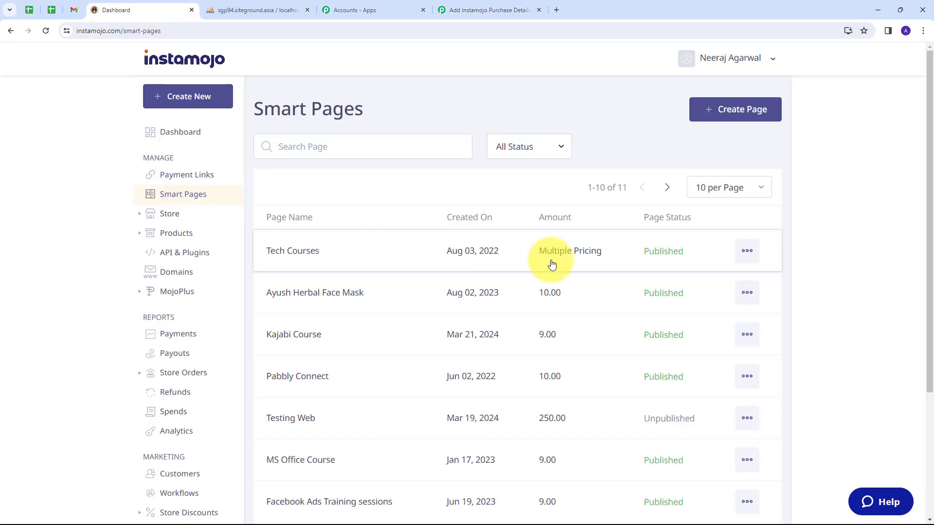
pyautogui.click(747, 257)
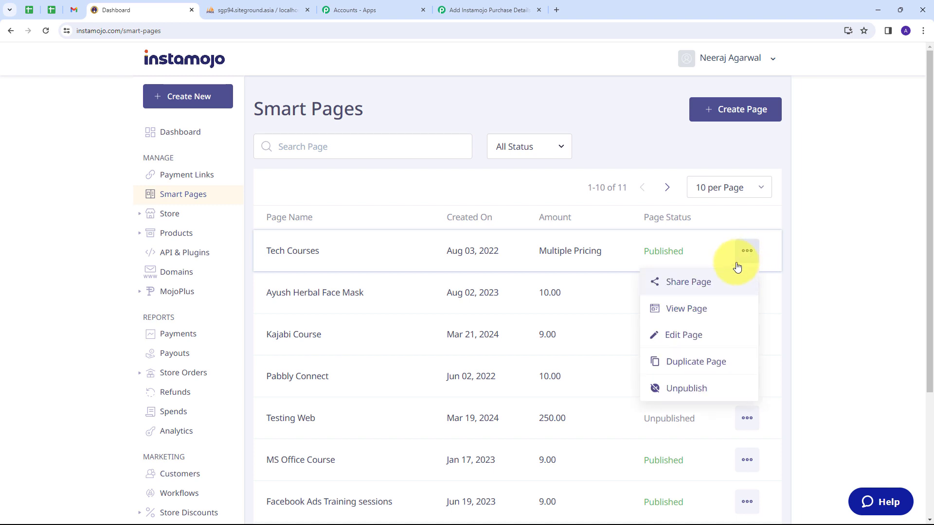
pyautogui.click(679, 285)
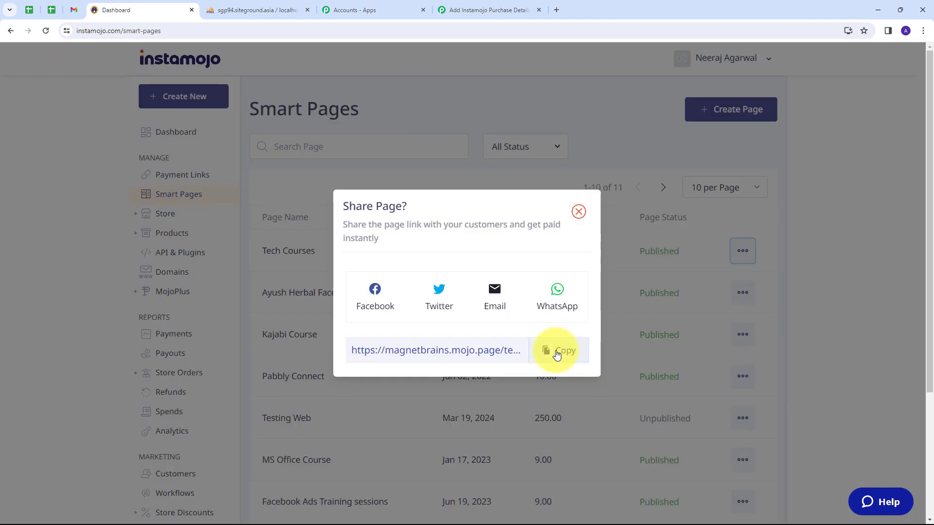
pyautogui.click(557, 353)
pyautogui.click(577, 213)
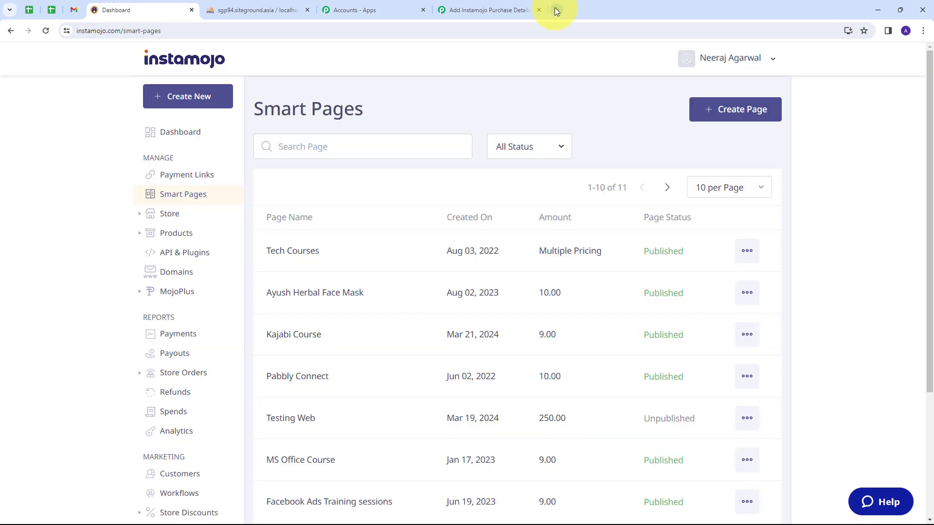
# Open the copied Tech Courses link in a new browser tab and proceed to checkout with the Demo Course option.
pyautogui.click(555, 9)
pyautogui.hotkey('ctrl', 'v')
pyautogui.press('Return')
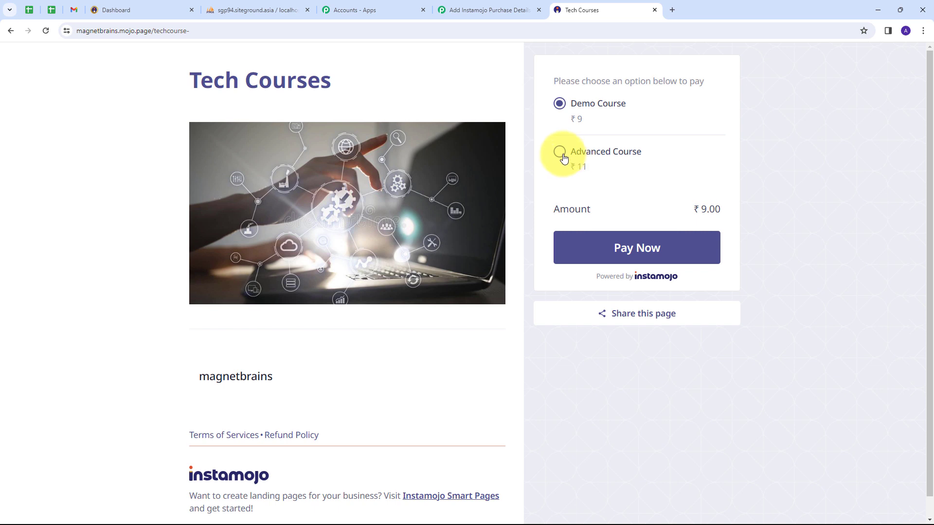
pyautogui.click(635, 247)
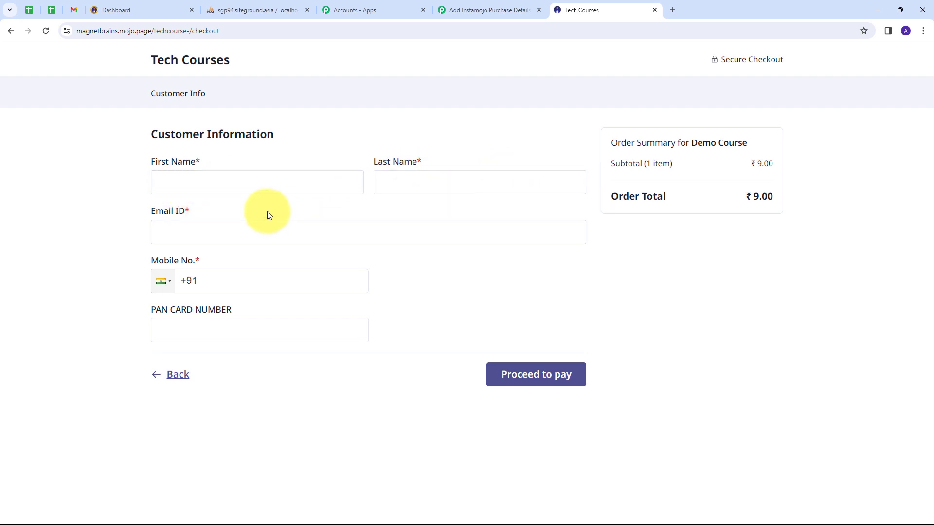
# Enter the test customer's first name, last name and email address in the checkout's customer information.
pyautogui.click(191, 184)
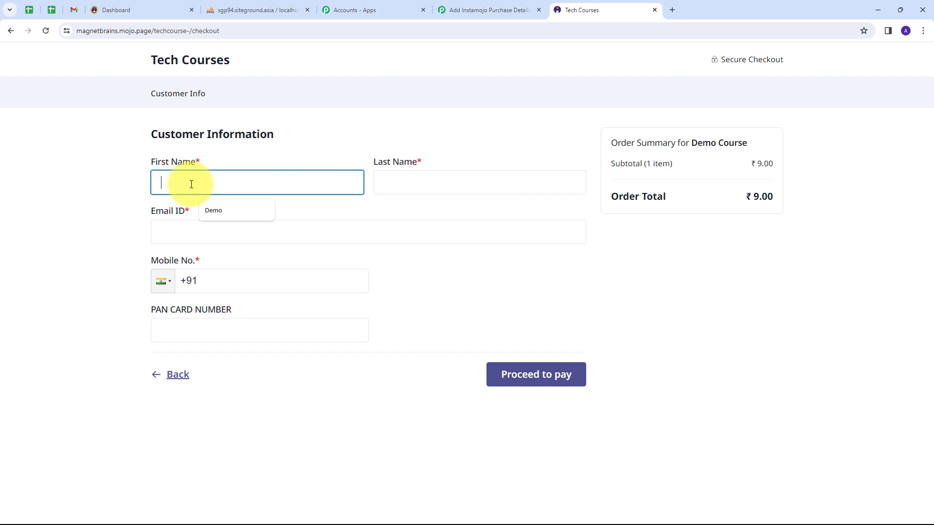
pyautogui.write('Test')
pyautogui.click(458, 185)
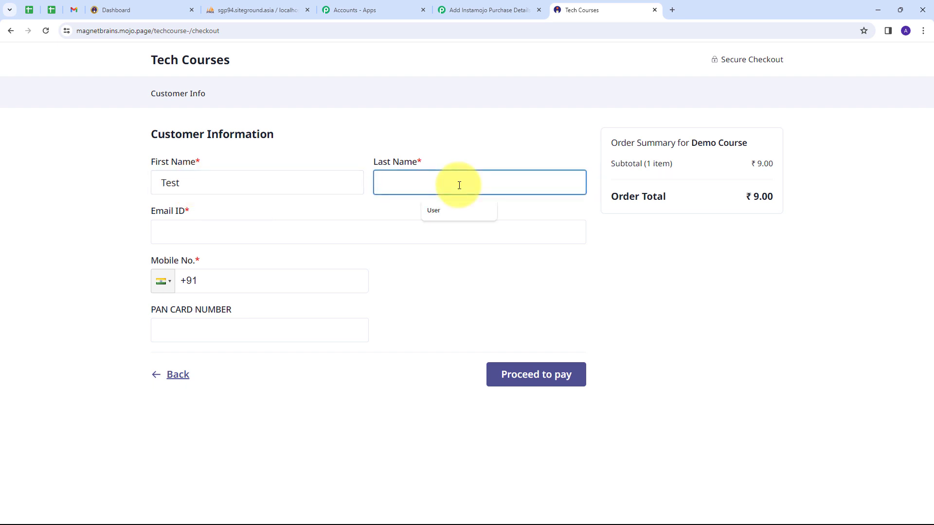
pyautogui.write('Y')
pyautogui.press('BackSpace')
pyautogui.write('User')
pyautogui.click(255, 236)
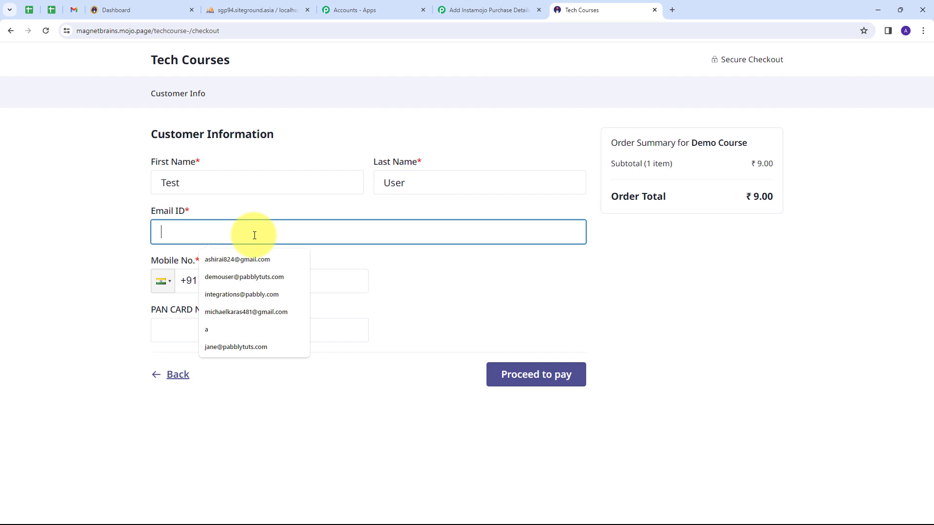
pyautogui.write('t')
pyautogui.press('Down')
pyautogui.press('Return')
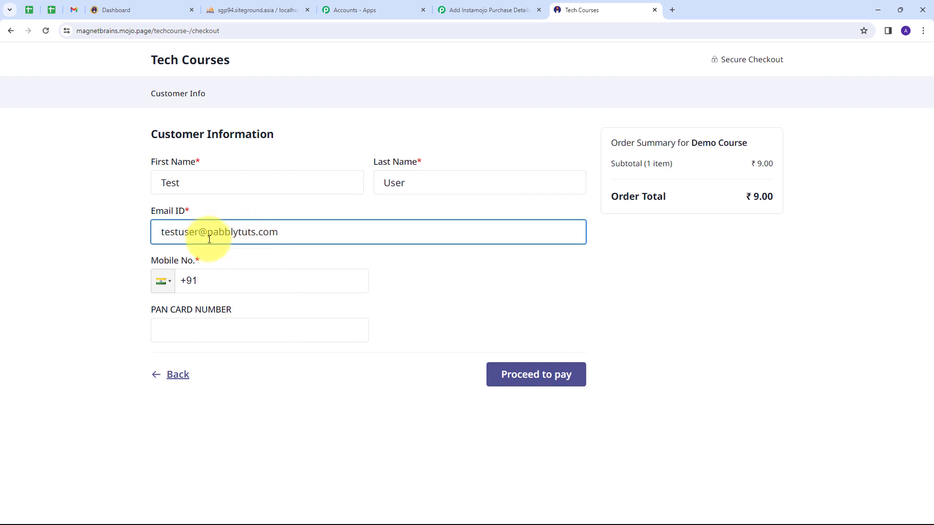
# Fill in the test customer's mobile number and PAN card number in the checkout form.
pyautogui.click(221, 279)
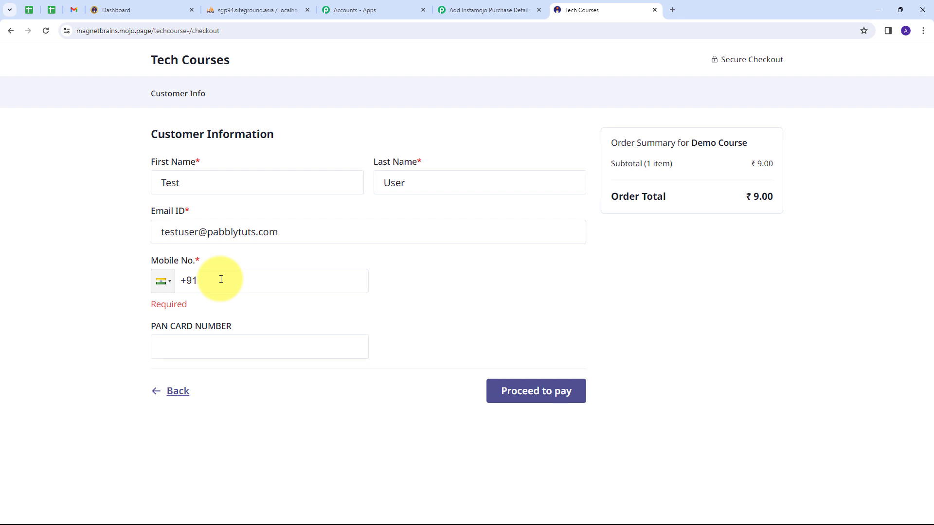
pyautogui.write('90909-09090')
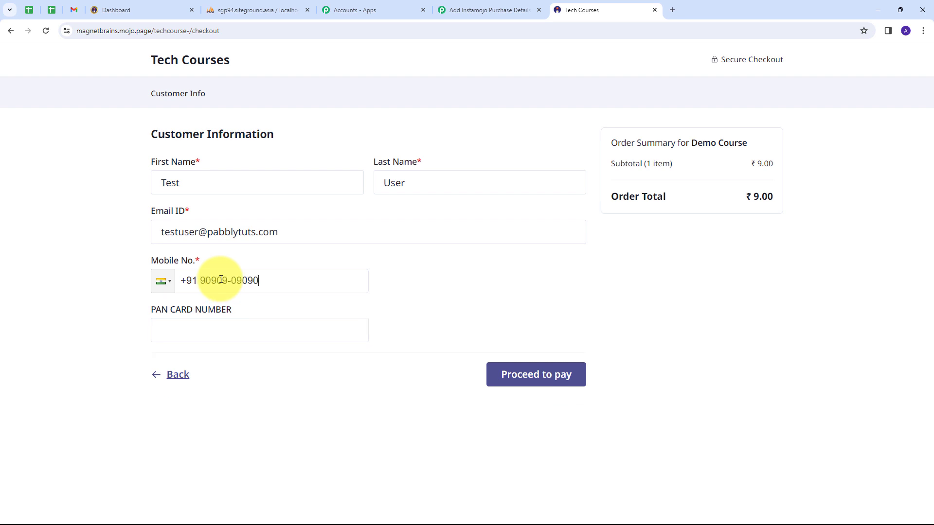
pyautogui.click(192, 326)
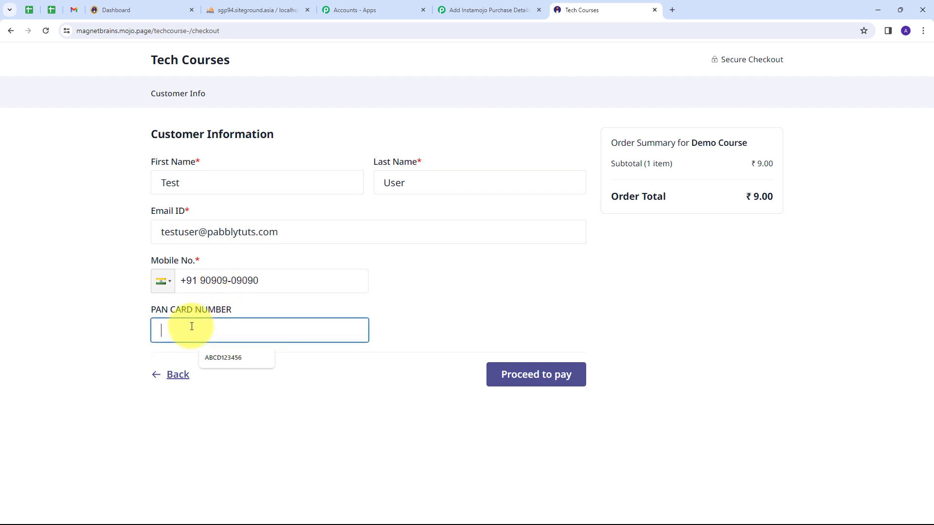
pyautogui.write('Abcd12345')
pyautogui.click(87, 272)
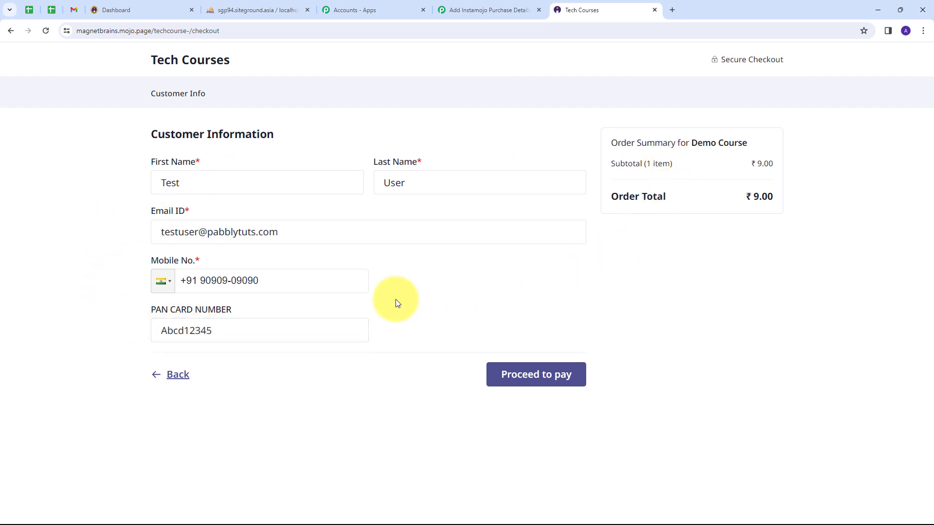
# Proceed to pay for the Demo Course with the BHIM/GPay/Paytm option, and return to the Pabbly Connect workflow.
pyautogui.click(528, 382)
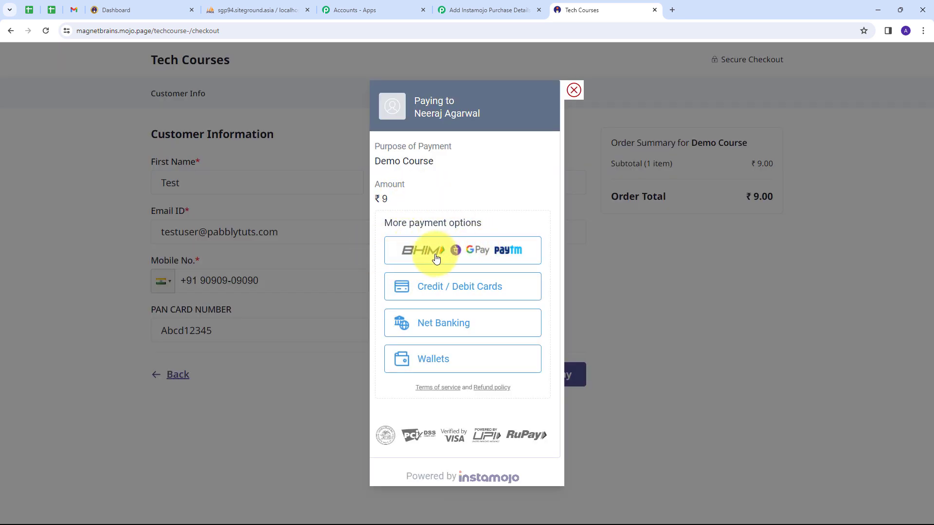
pyautogui.click(462, 256)
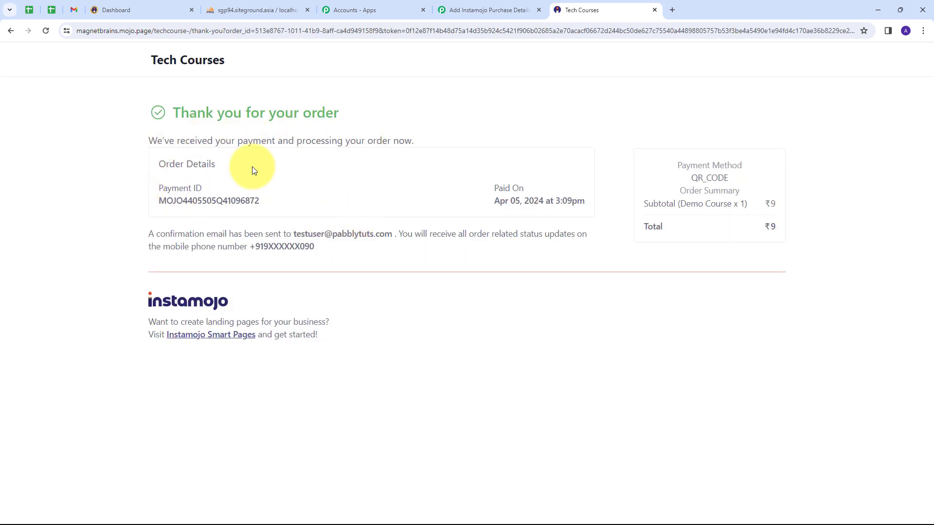
pyautogui.click(496, 10)
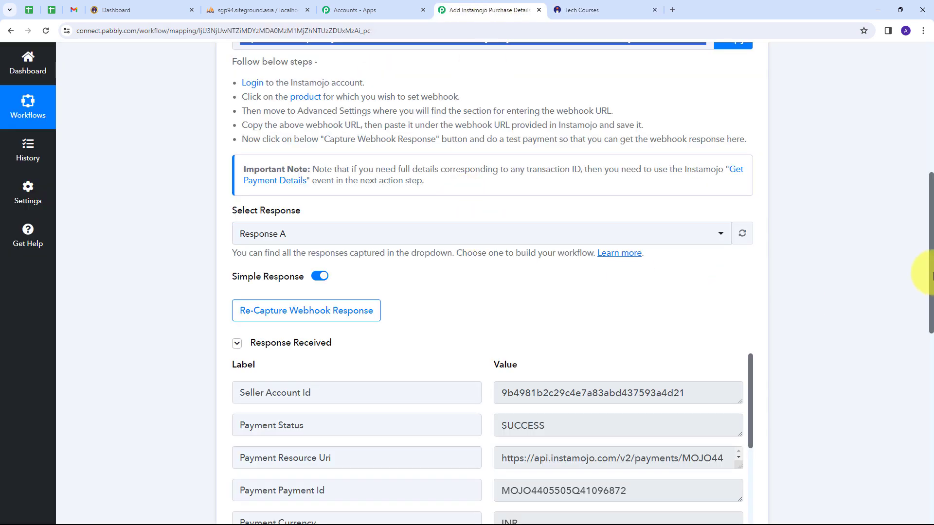
# Examine the captured webhook response for payment status, currency, amount, course purpose, PAN card number, and the buyer's phone, name and email.
pyautogui.scroll(-5, 807, 219)
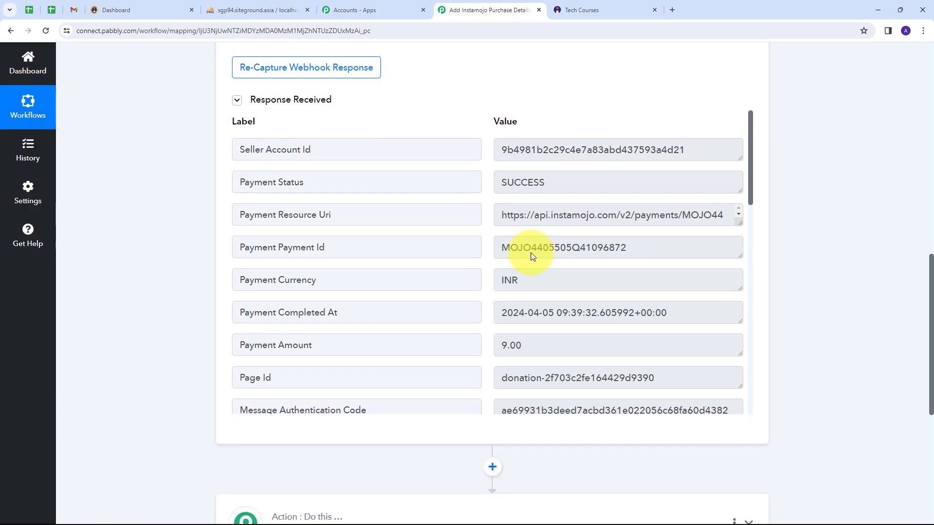
pyautogui.doubleClick(597, 183)
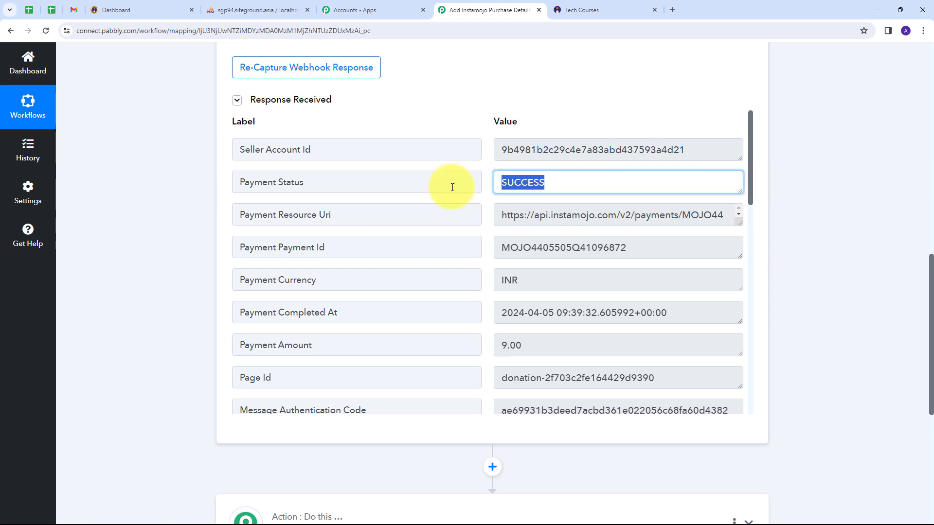
pyautogui.scroll(-1, 629, 214)
pyautogui.moveTo(533, 281); pyautogui.dragTo(460, 283)
pyautogui.scroll(-1, 467, 293)
pyautogui.moveTo(531, 289); pyautogui.dragTo(469, 293)
pyautogui.scroll(-4, 477, 282)
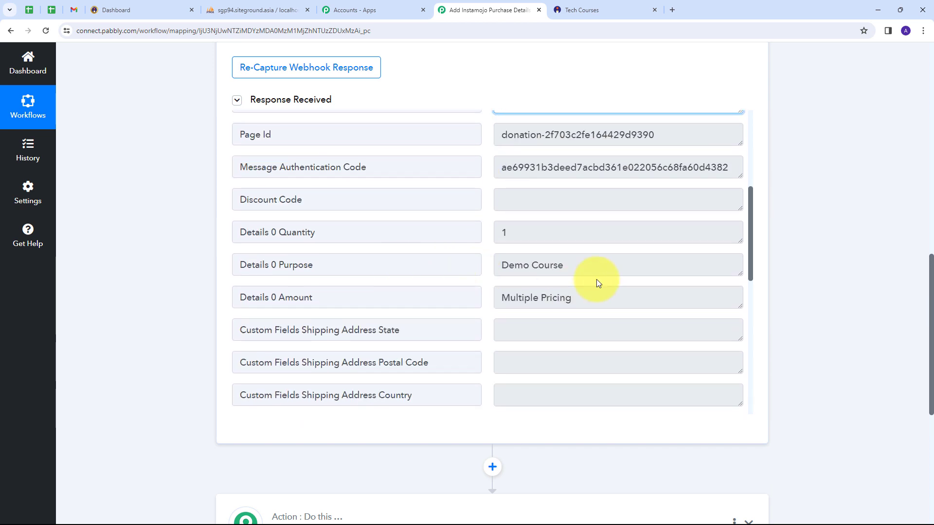
pyautogui.moveTo(589, 265); pyautogui.dragTo(471, 254)
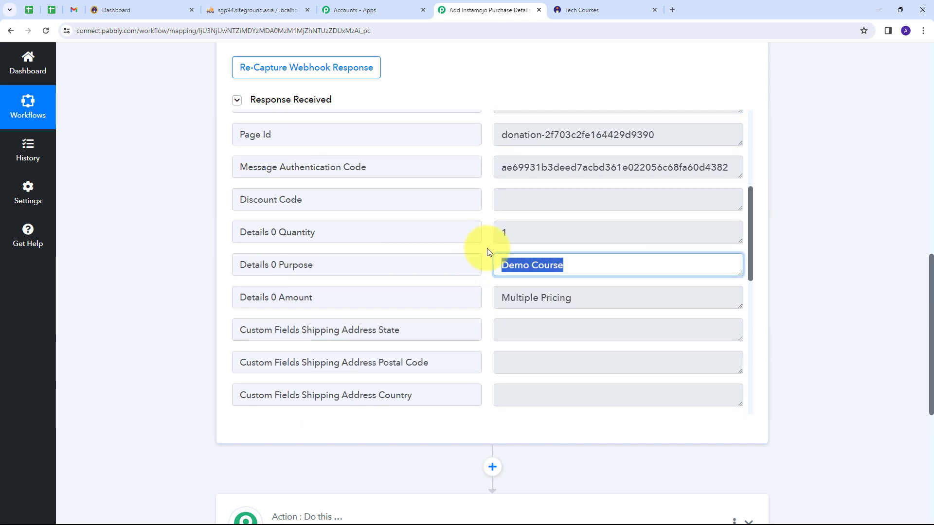
pyautogui.scroll(-5, 487, 252)
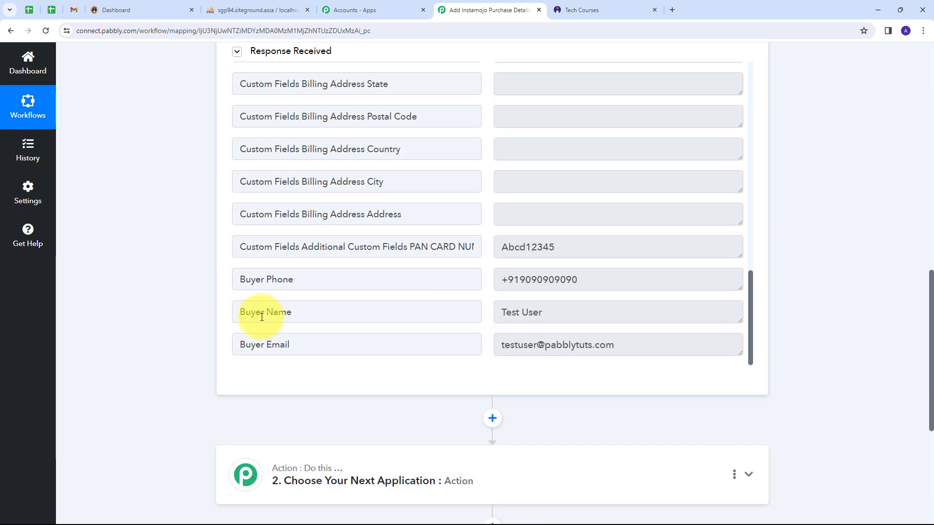
pyautogui.moveTo(596, 313); pyautogui.dragTo(447, 304)
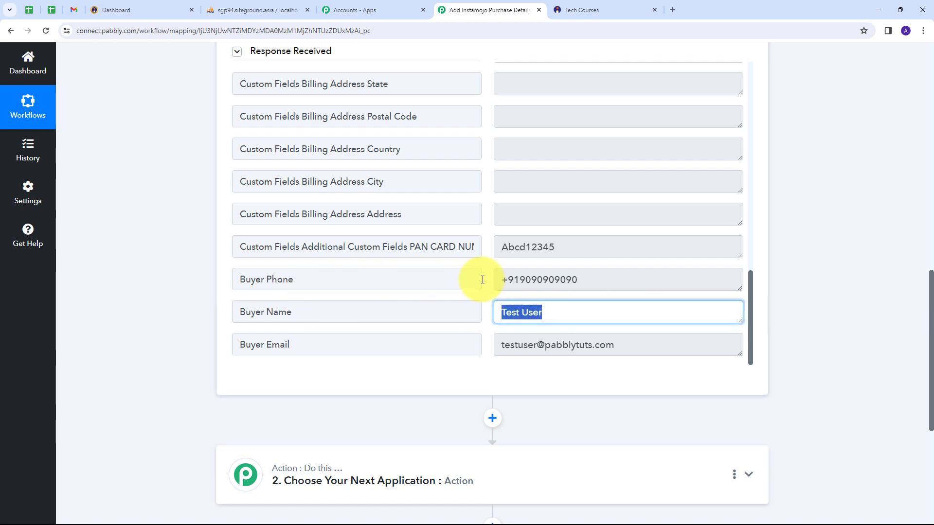
pyautogui.moveTo(621, 273); pyautogui.dragTo(444, 273)
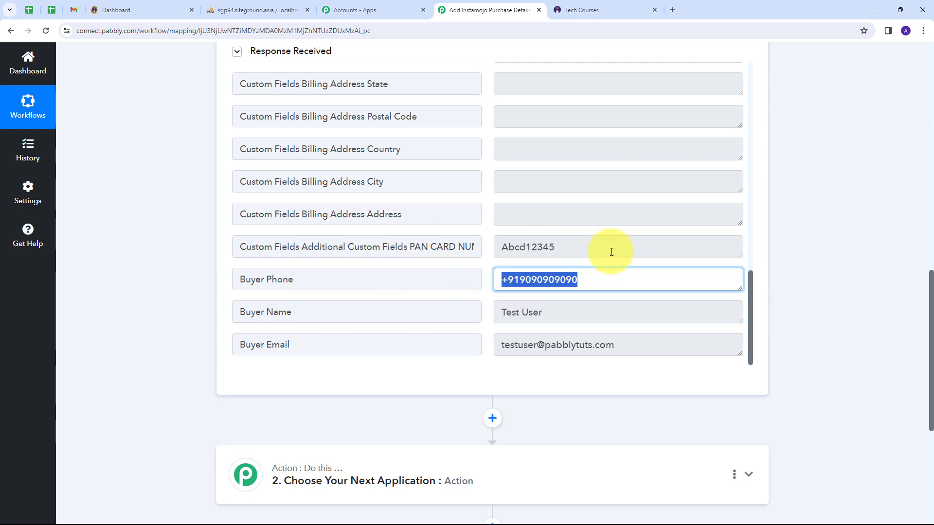
pyautogui.moveTo(610, 250); pyautogui.dragTo(427, 246)
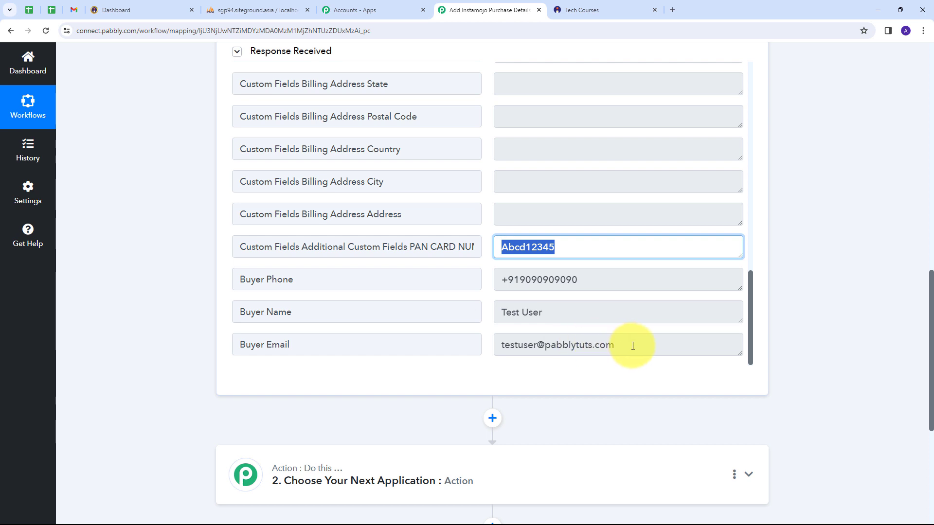
pyautogui.moveTo(632, 344); pyautogui.dragTo(493, 341)
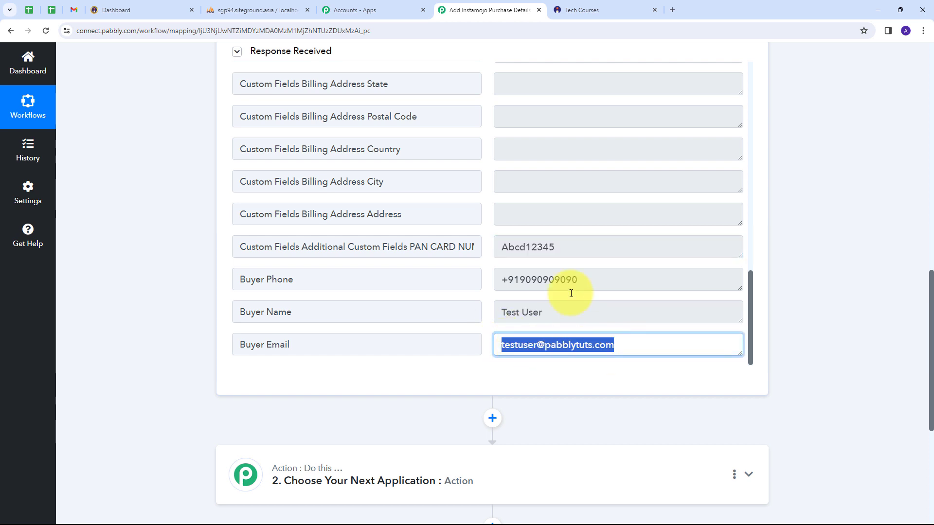
pyautogui.scroll(6, 550, 235)
pyautogui.scroll(-6, 479, 248)
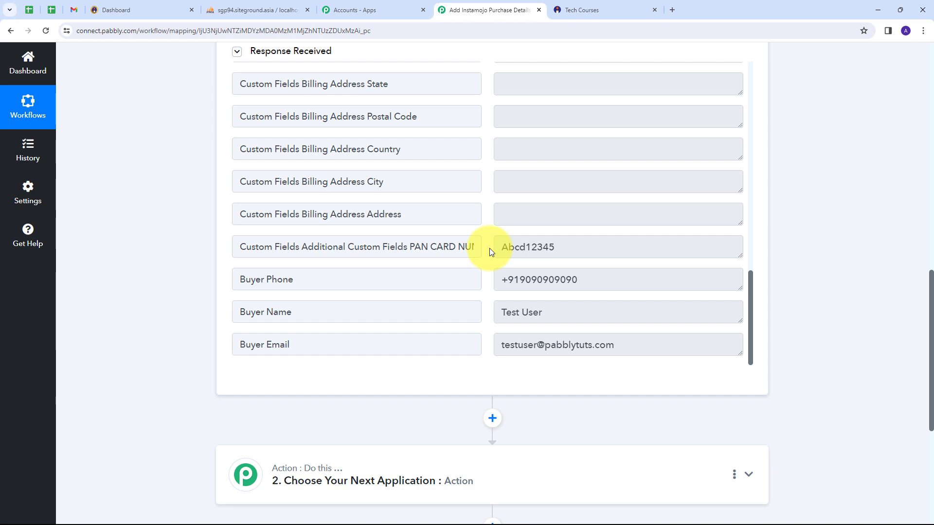
# Choose MySQL as the application for the workflow's second step, the action.
pyautogui.scroll(-5, 826, 287)
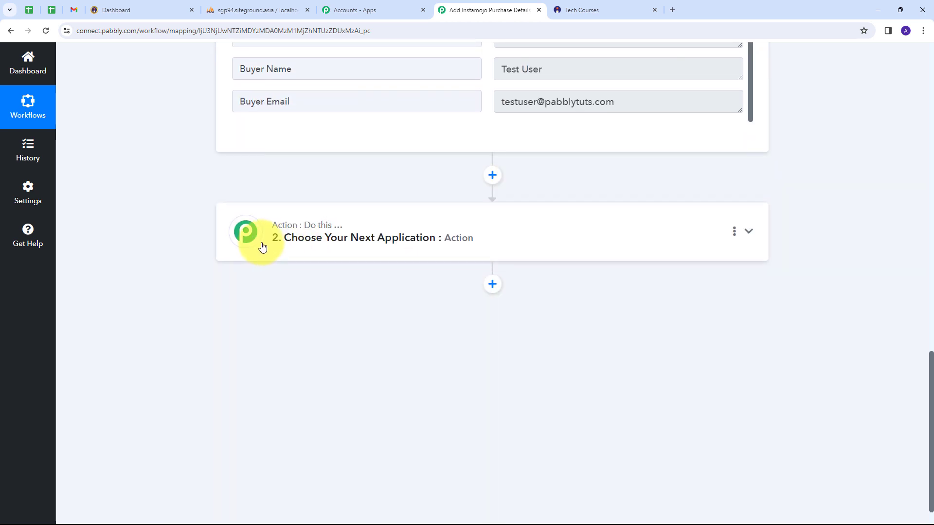
pyautogui.click(602, 247)
pyautogui.scroll(-3, 467, 250)
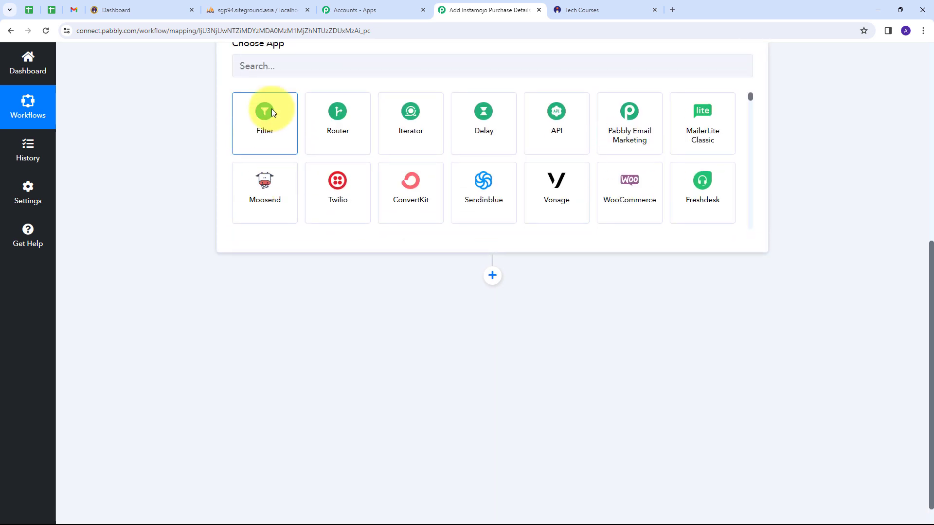
pyautogui.scroll(4, 271, 109)
pyautogui.click(271, 246)
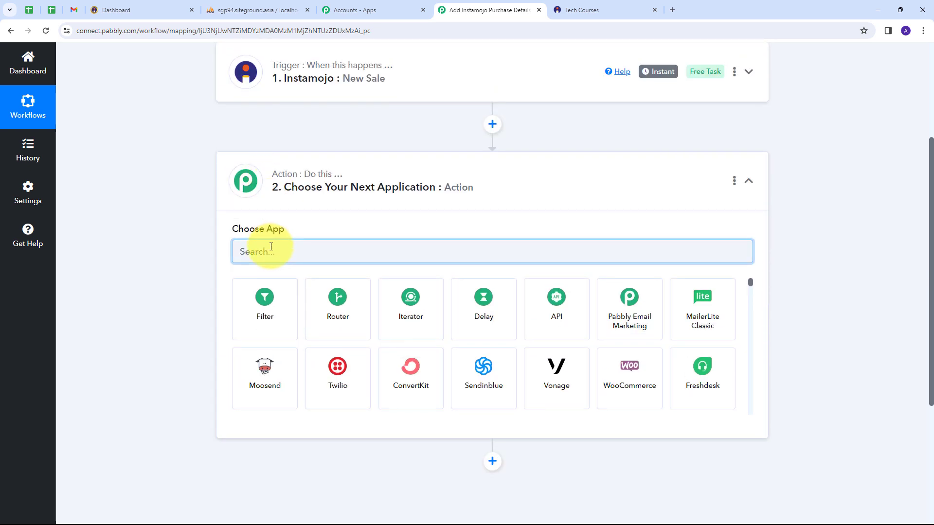
pyautogui.write('MySQL')
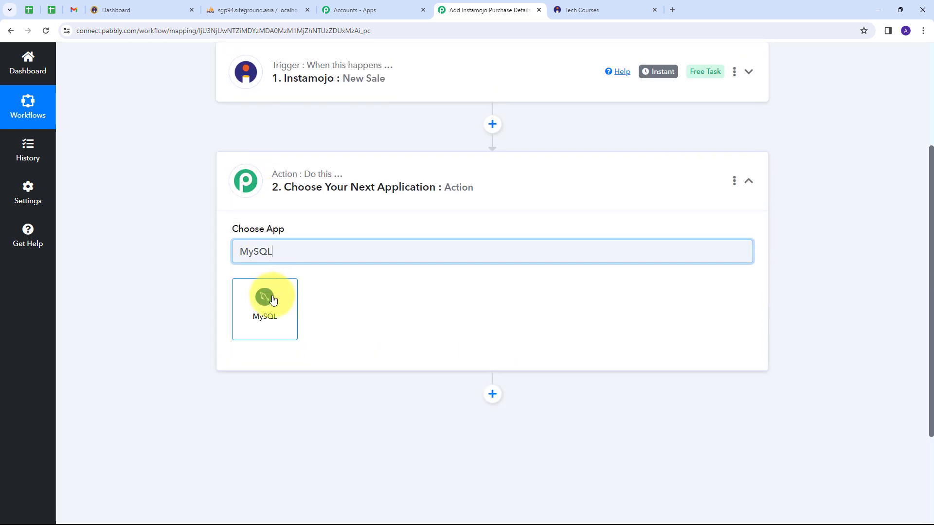
pyautogui.click(273, 299)
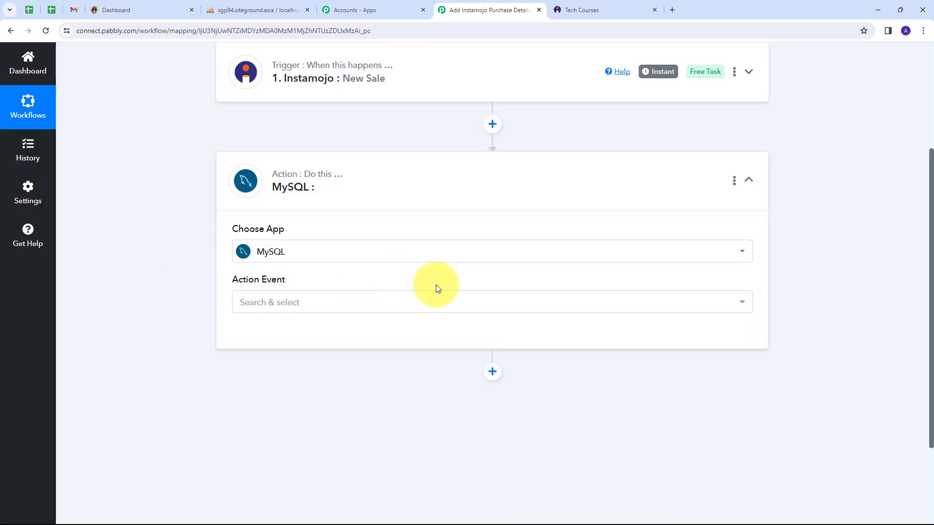
# Set the MySQL action event to Insert Row and open the MySQL account connection settings.
pyautogui.click(355, 308)
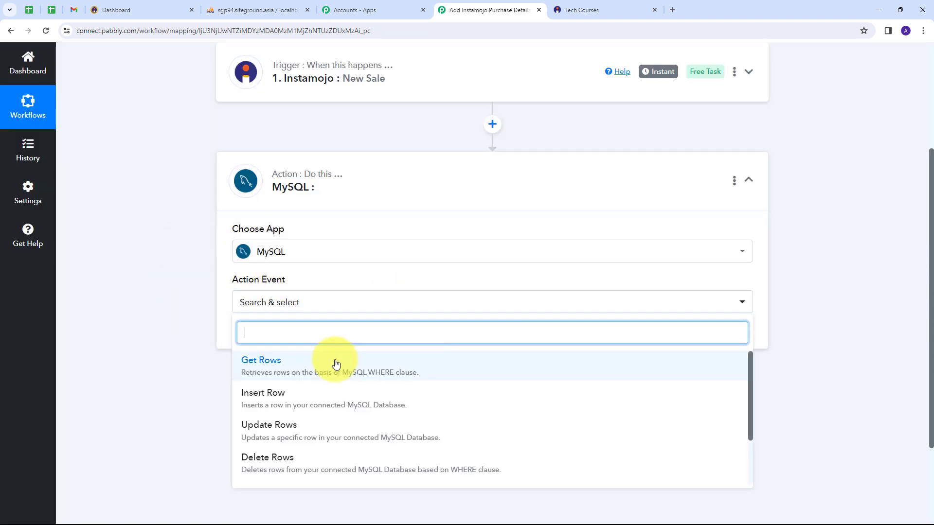
pyautogui.click(267, 399)
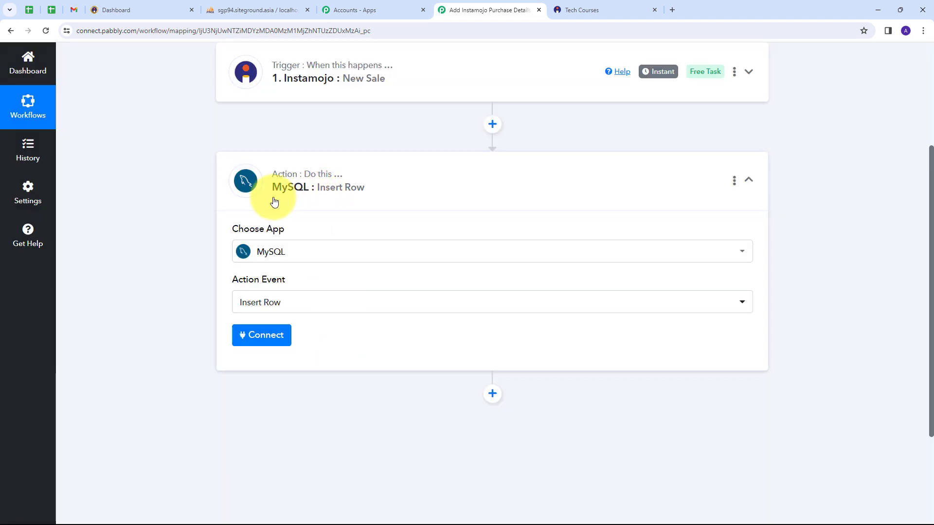
pyautogui.click(257, 340)
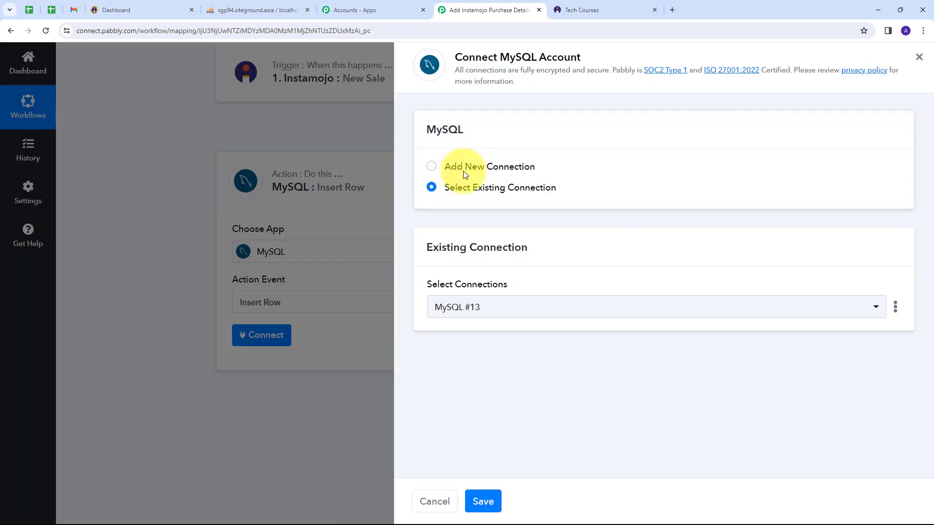
# Examine the fields required for a new MySQL connection: database username, password, host, database and port.
pyautogui.click(463, 169)
pyautogui.scroll(-2, 486, 292)
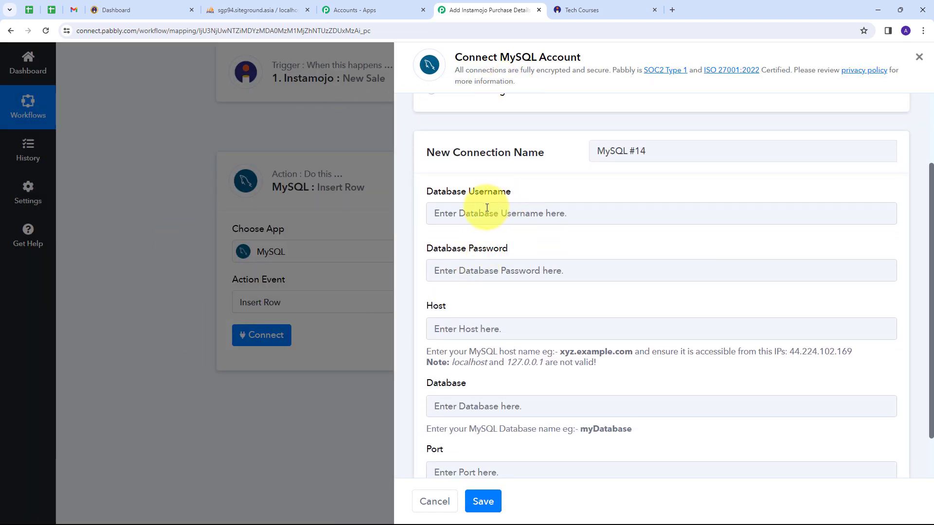
pyautogui.scroll(-1, 448, 200)
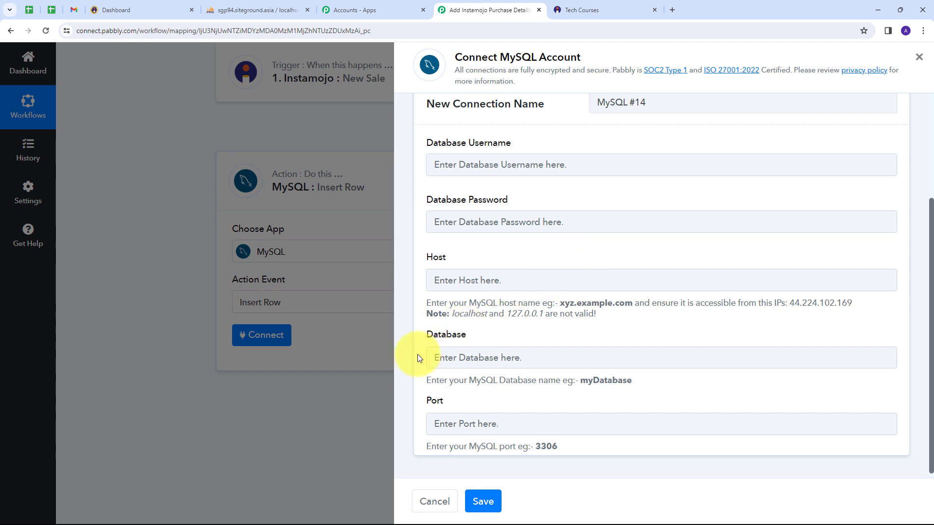
pyautogui.scroll(3, 475, 274)
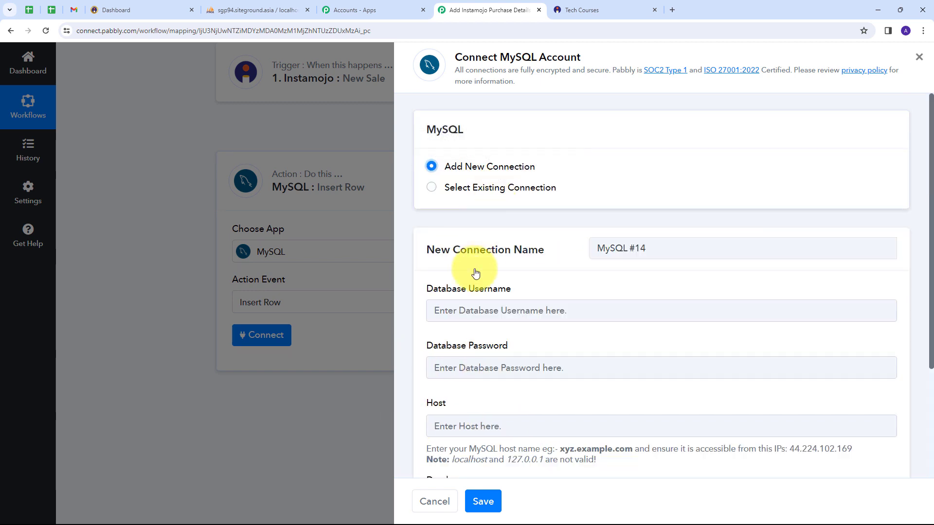
pyautogui.scroll(-2, 472, 275)
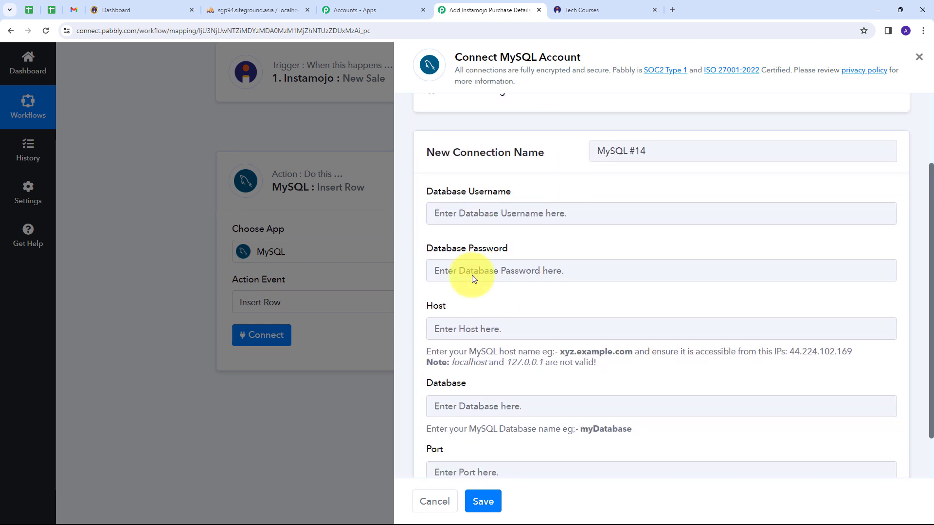
pyautogui.scroll(-2, 504, 416)
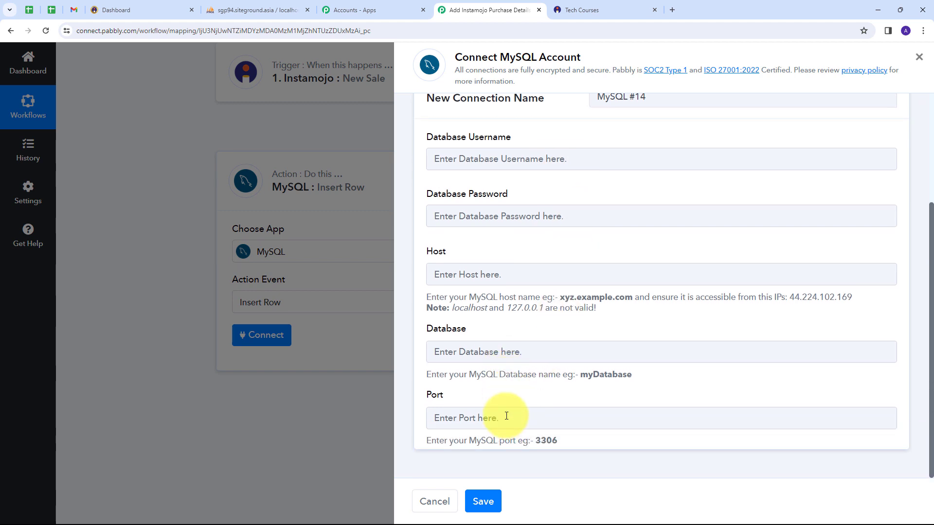
pyautogui.scroll(3, 506, 416)
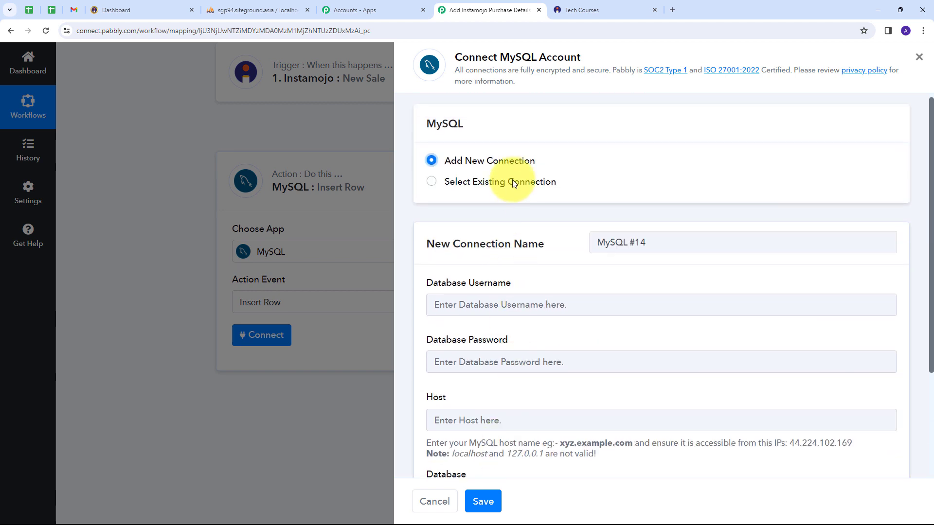
# Connect the Insert Row action through the existing connection MySQL #13 and save it.
pyautogui.click(467, 182)
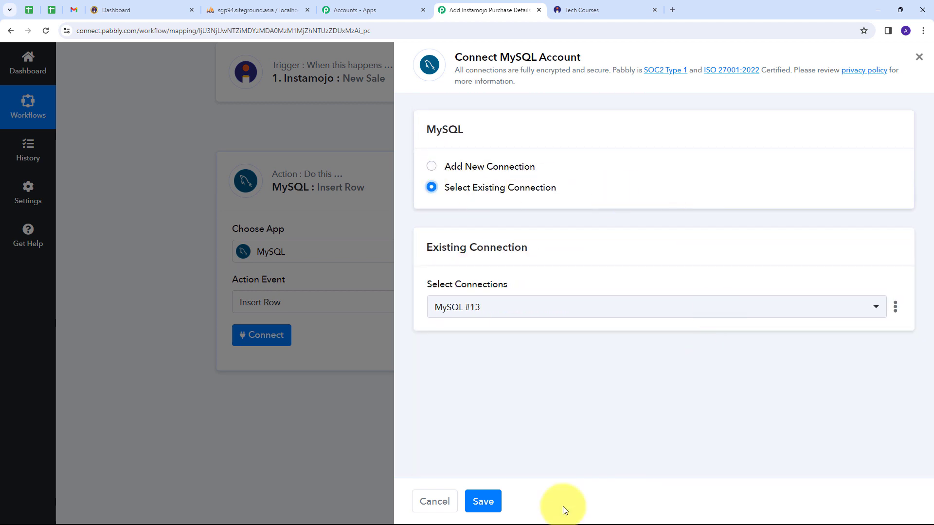
pyautogui.click(487, 502)
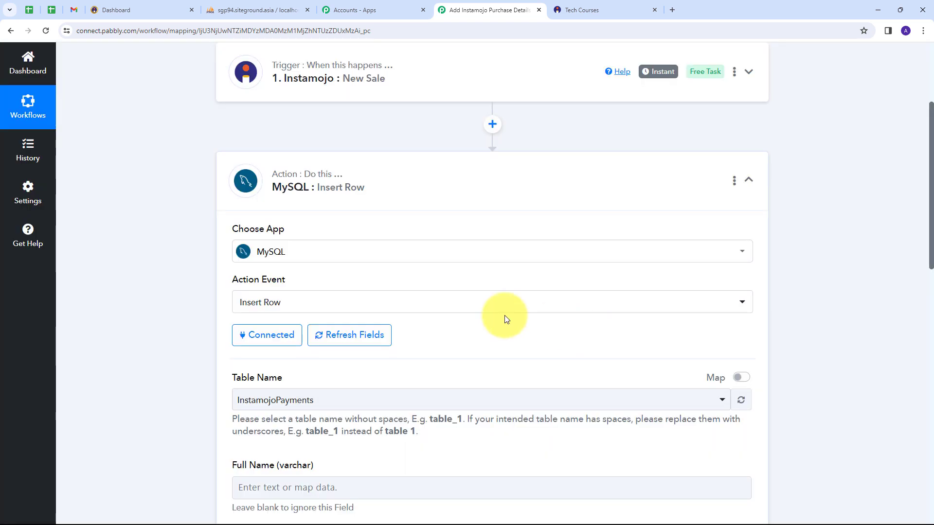
# Check the target table's name in phpMyAdmin, and return to the workflow to set the table name to Instamojo_Purchases.
pyautogui.scroll(-3, 593, 248)
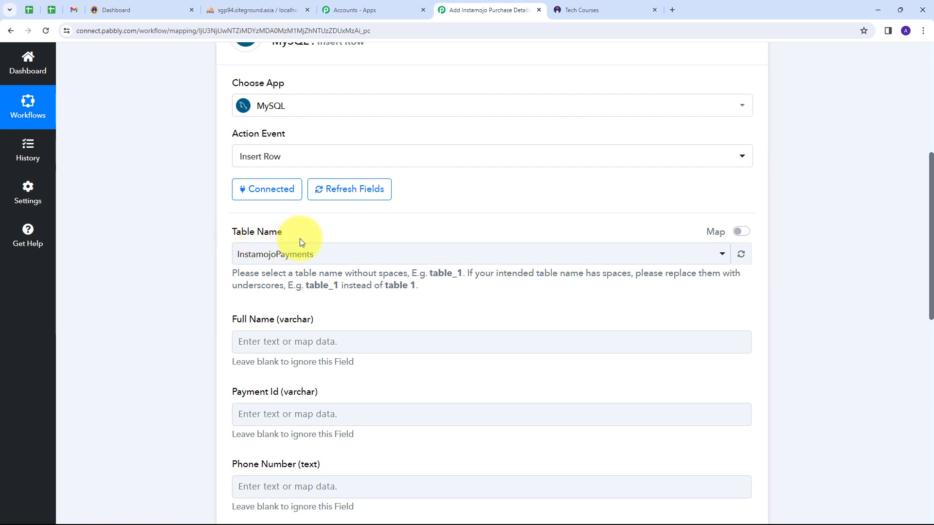
pyautogui.scroll(-1, 335, 265)
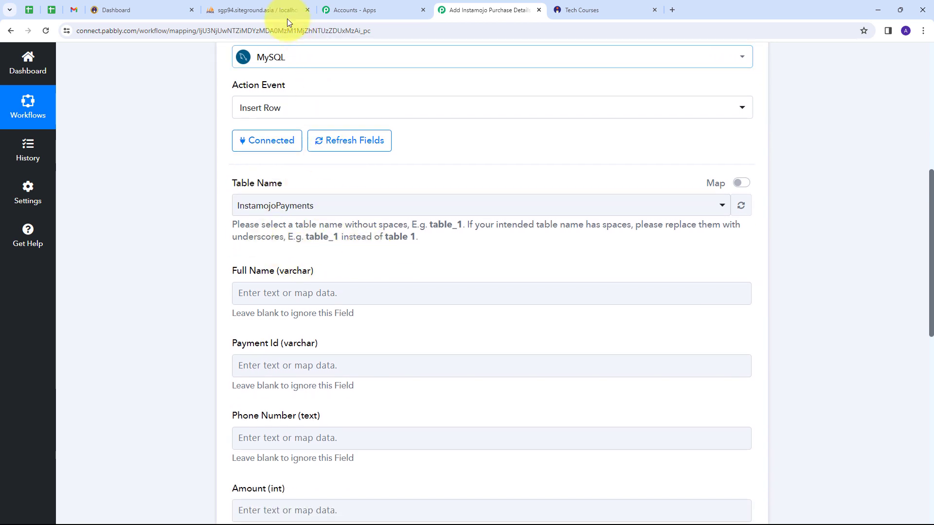
pyautogui.click(262, 11)
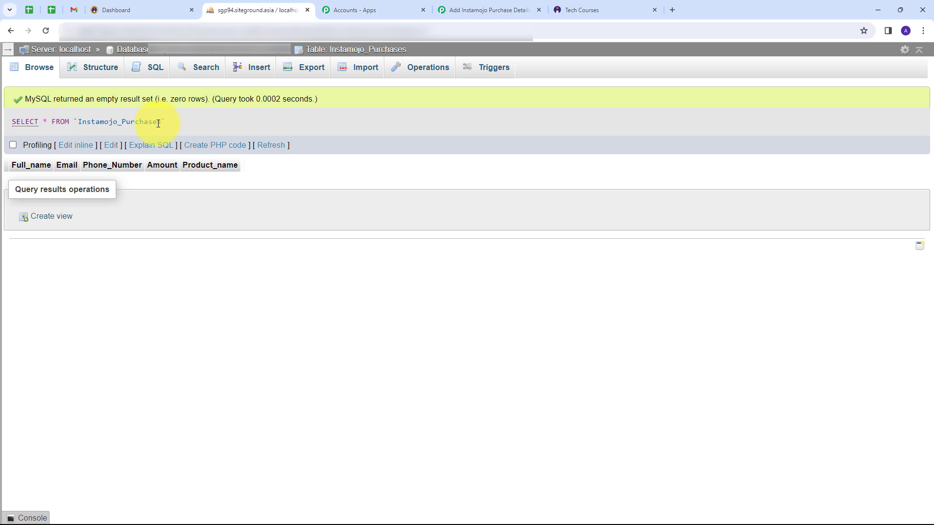
pyautogui.click(469, 6)
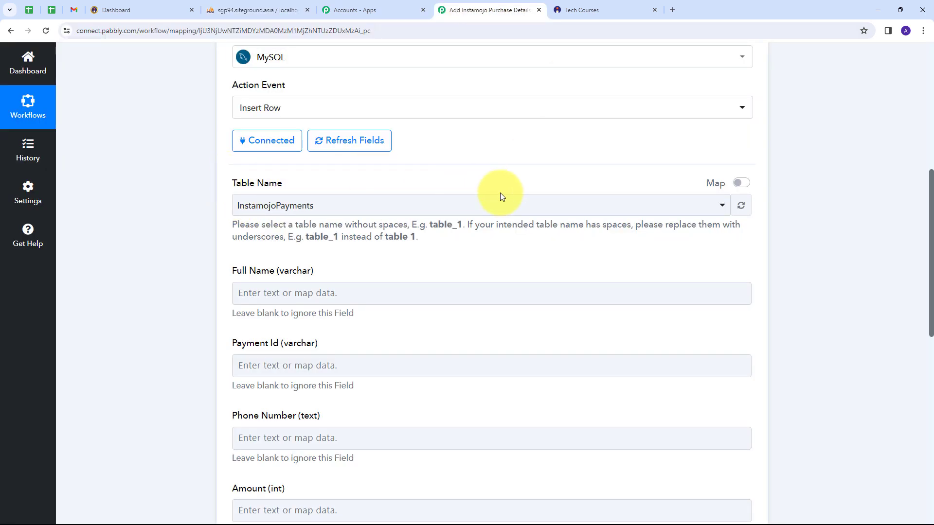
pyautogui.click(410, 203)
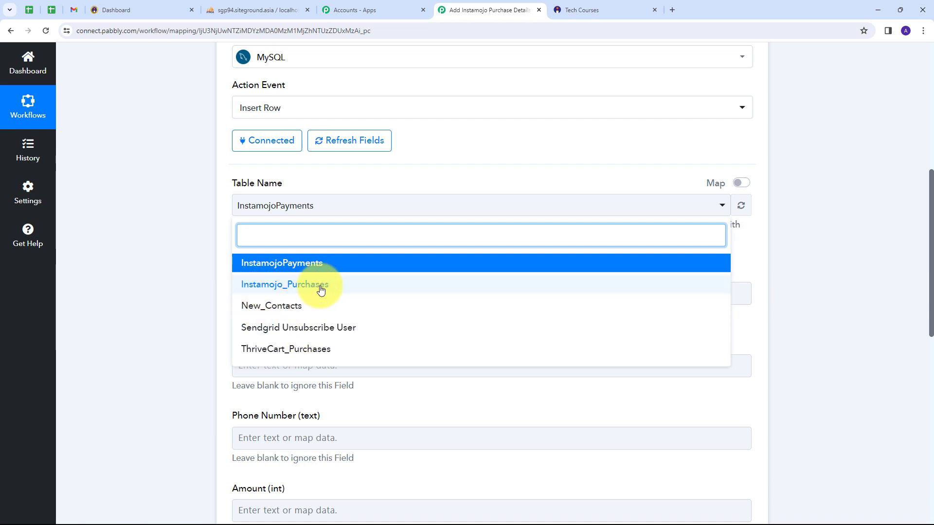
pyautogui.click(297, 288)
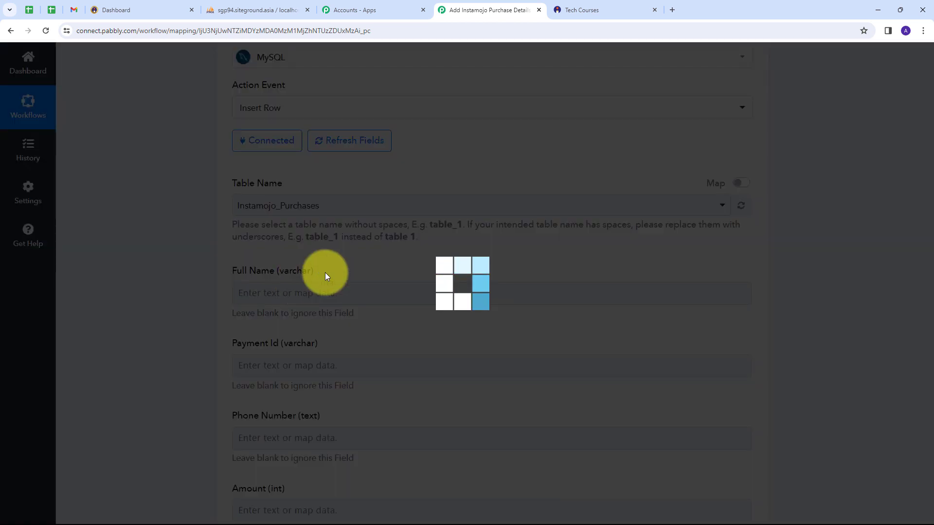
# Map the Full Name field to Buyer Name from the Instamojo New Sale step.
pyautogui.scroll(-2, 352, 260)
pyautogui.scroll(-3, 352, 260)
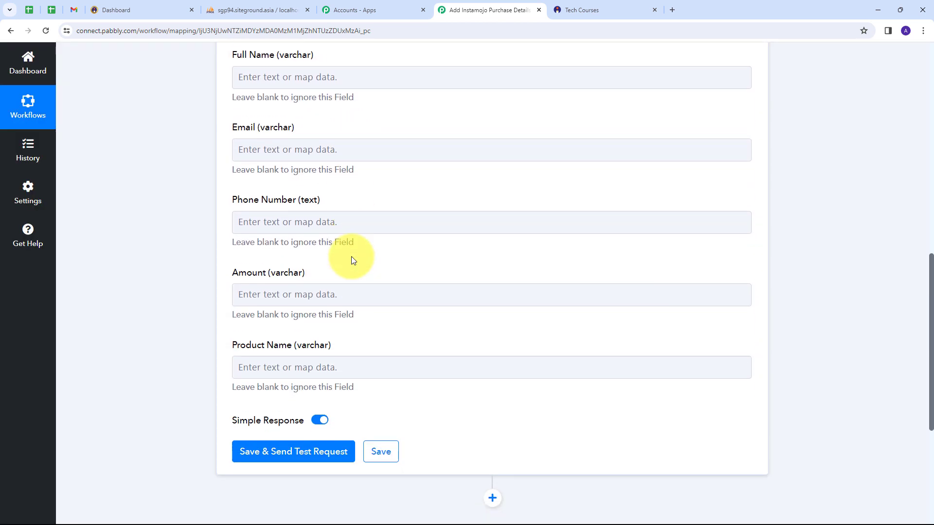
pyautogui.scroll(4, 352, 259)
pyautogui.scroll(-2, 352, 260)
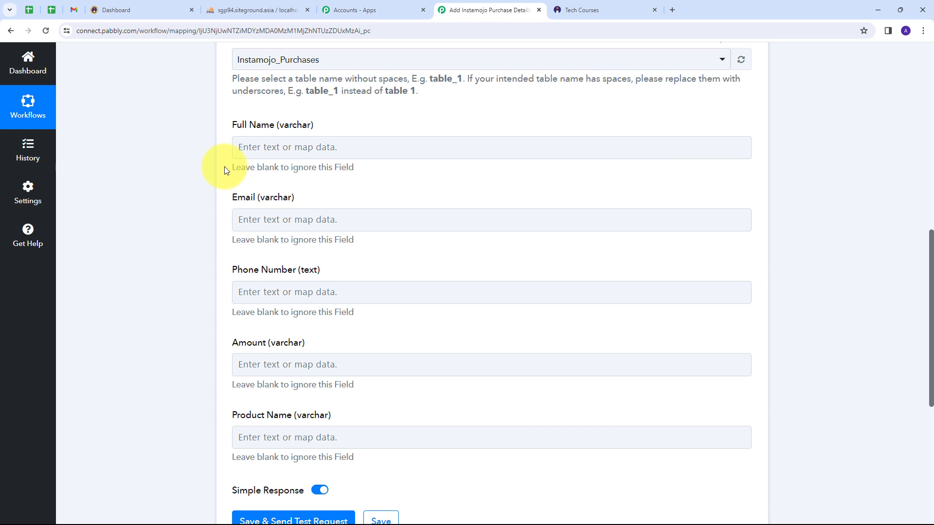
pyautogui.click(252, 147)
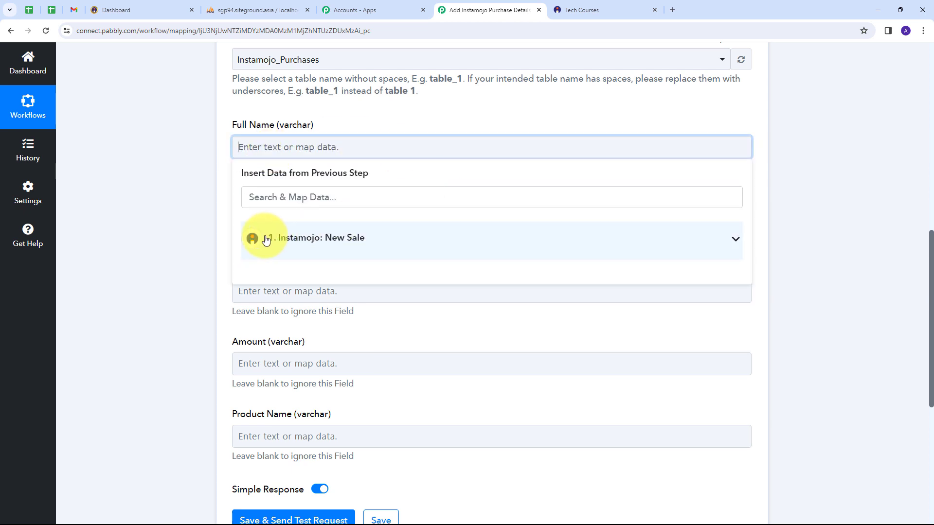
pyautogui.click(339, 243)
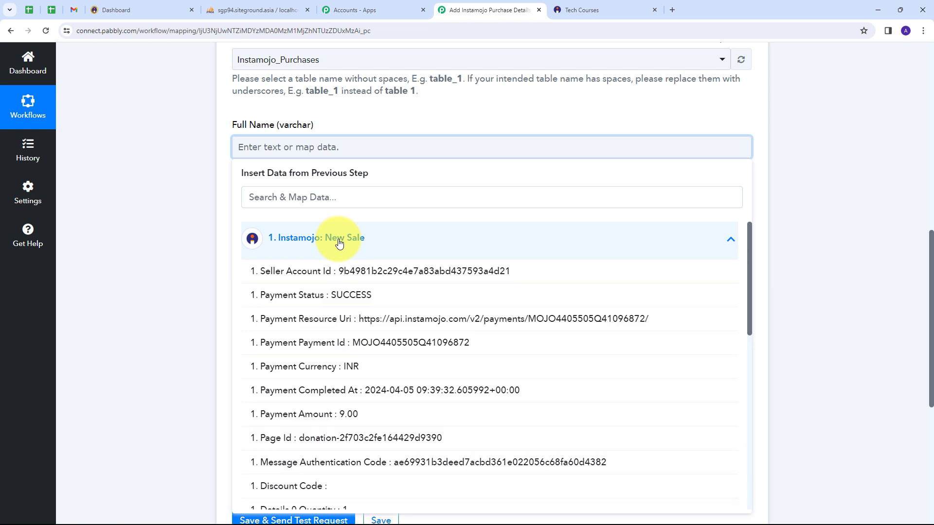
pyautogui.scroll(-10, 292, 370)
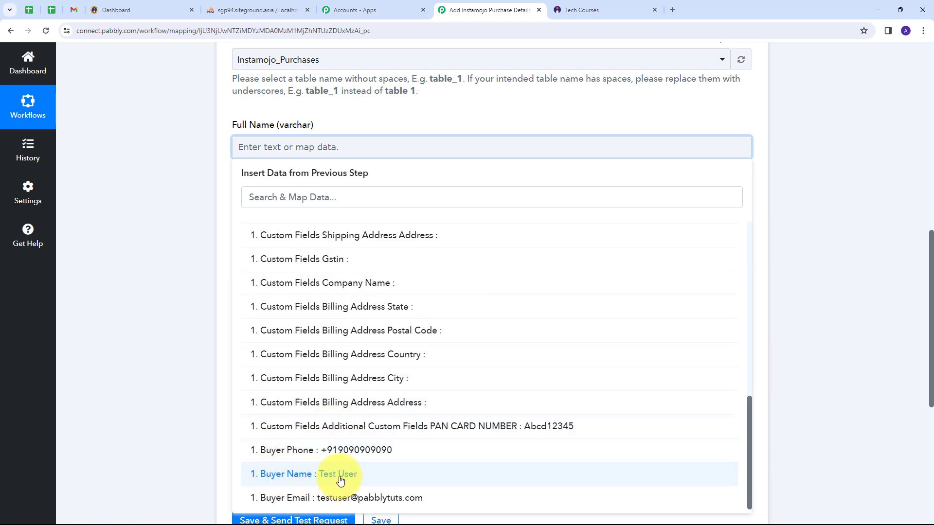
pyautogui.click(339, 477)
pyautogui.click(198, 219)
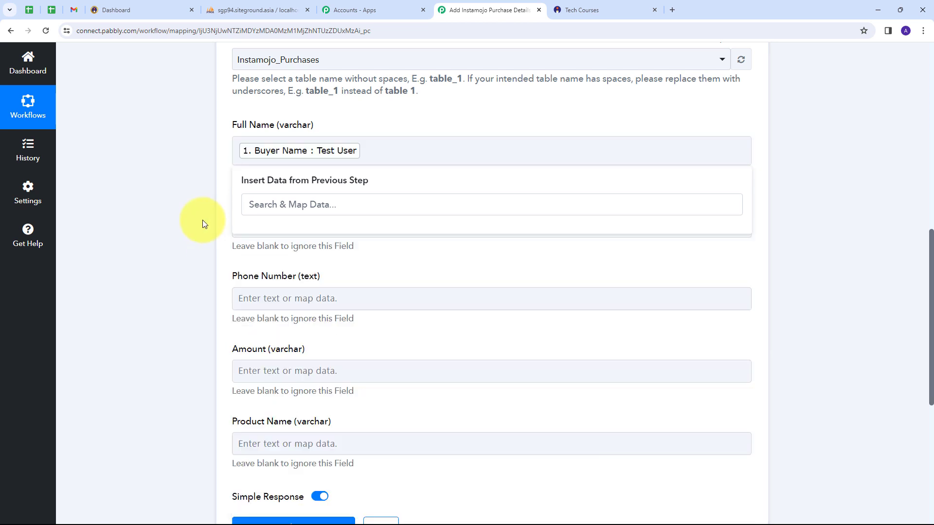
# Map the Email field to Buyer Email from the Instamojo New Sale step.
pyautogui.scroll(-2, 444, 202)
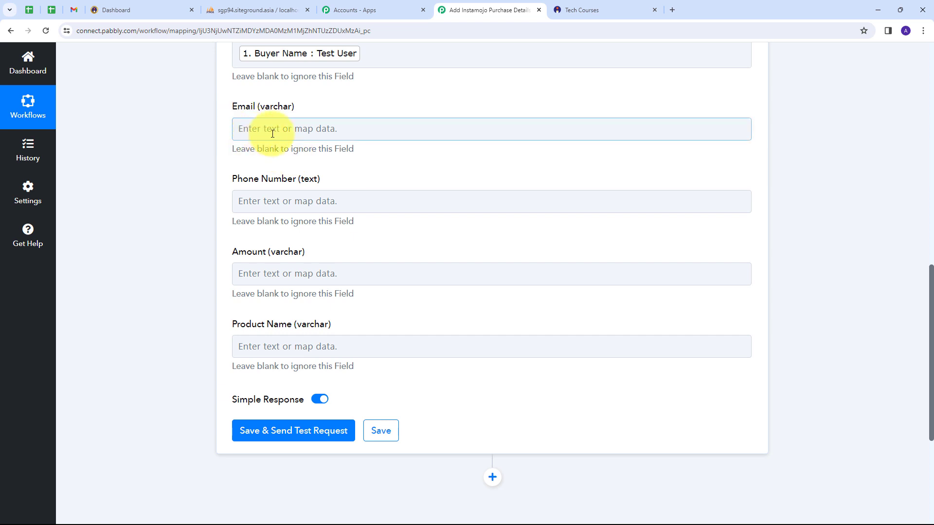
pyautogui.click(446, 137)
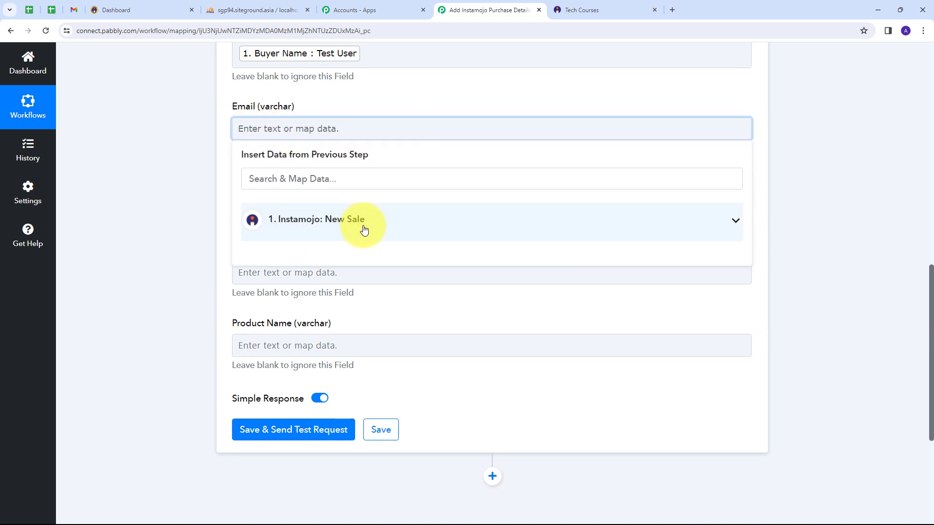
pyautogui.click(385, 233)
pyautogui.scroll(-10, 369, 292)
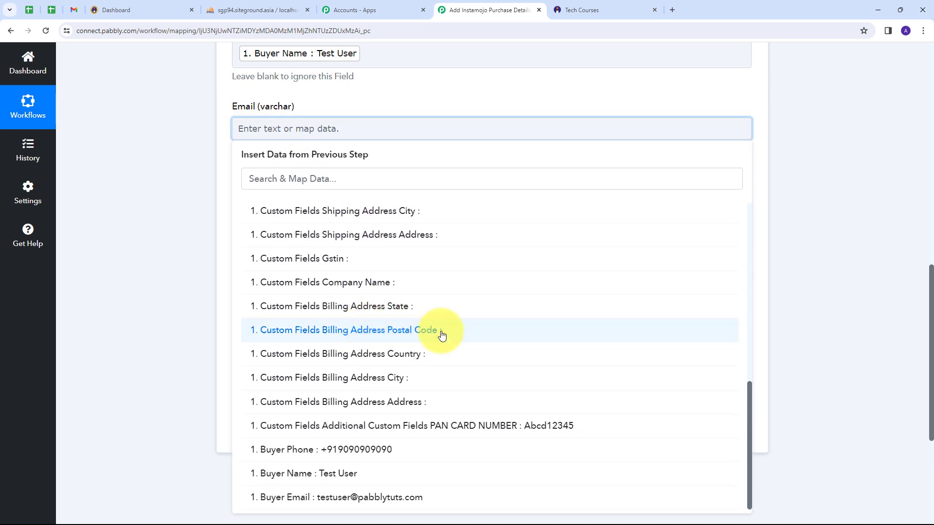
pyautogui.click(355, 497)
pyautogui.click(189, 196)
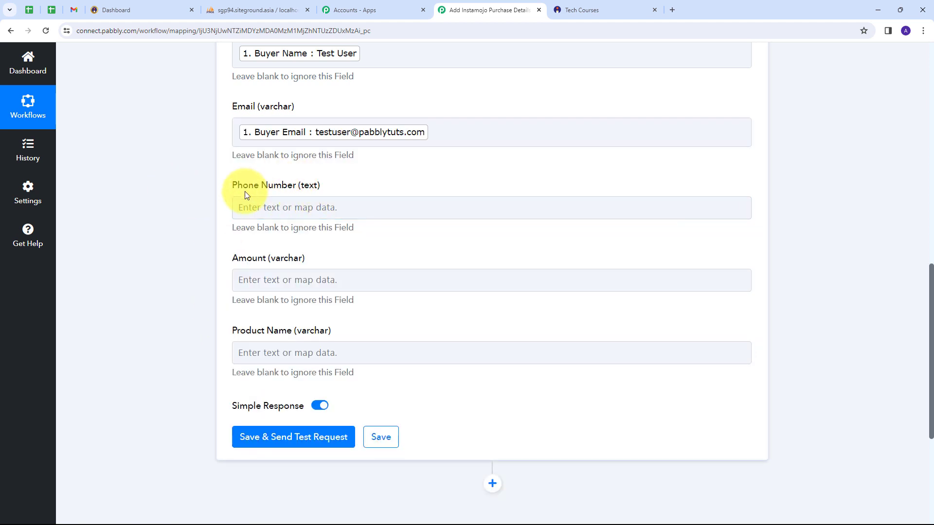
# Map the Phone Number field to Buyer Phone from the Instamojo New Sale step.
pyautogui.scroll(-1, 246, 191)
pyautogui.click(263, 157)
pyautogui.click(418, 248)
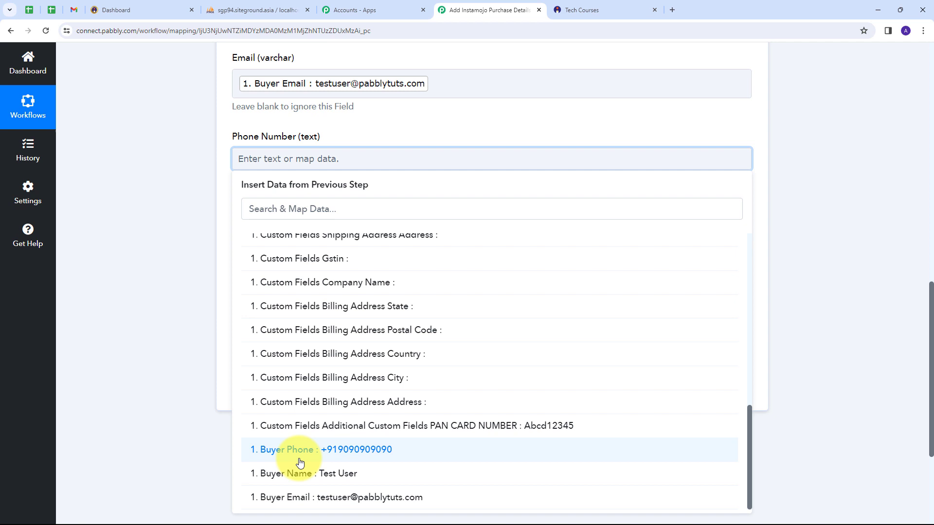
pyautogui.click(362, 460)
pyautogui.click(142, 217)
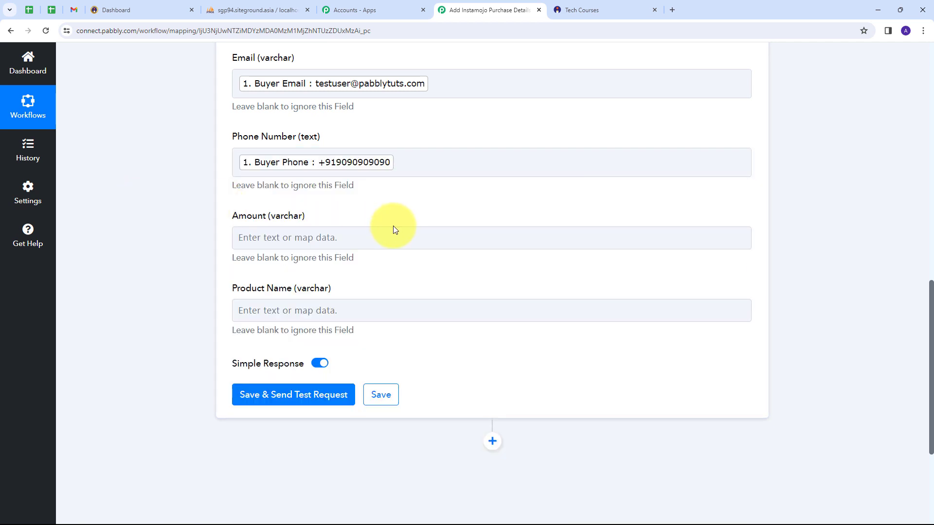
# Map the Amount field to Payment Amount followed by Payment Currency from the Instamojo New Sale step.
pyautogui.scroll(-1, 246, 183)
pyautogui.click(277, 193)
pyautogui.click(354, 277)
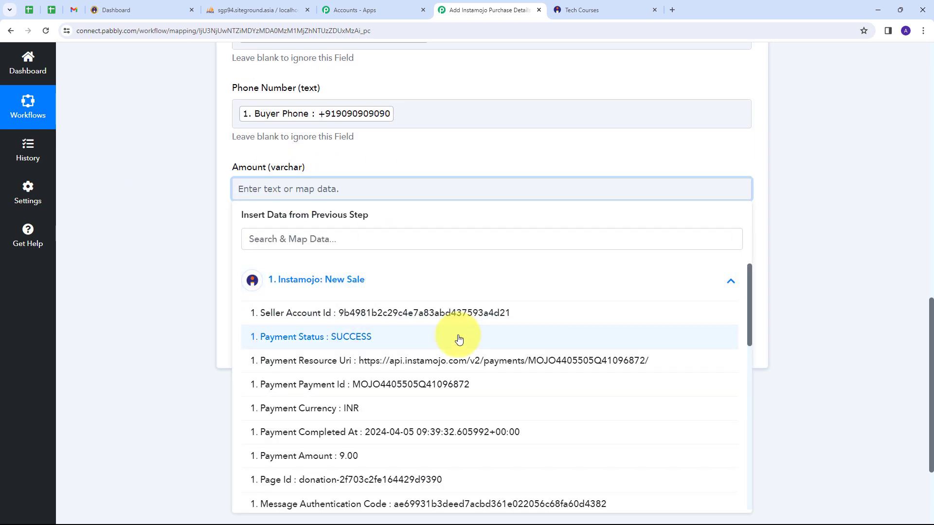
pyautogui.scroll(-1, 385, 354)
pyautogui.click(315, 414)
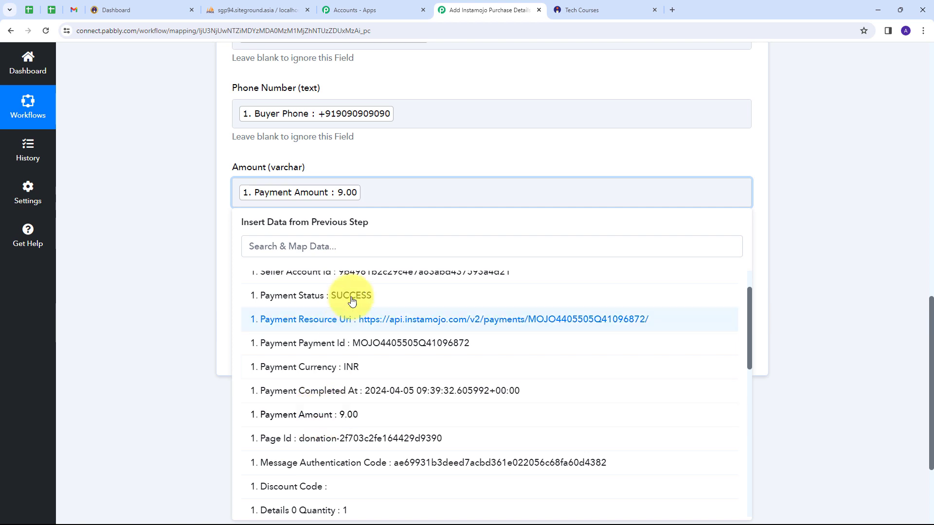
pyautogui.click(351, 371)
pyautogui.click(378, 167)
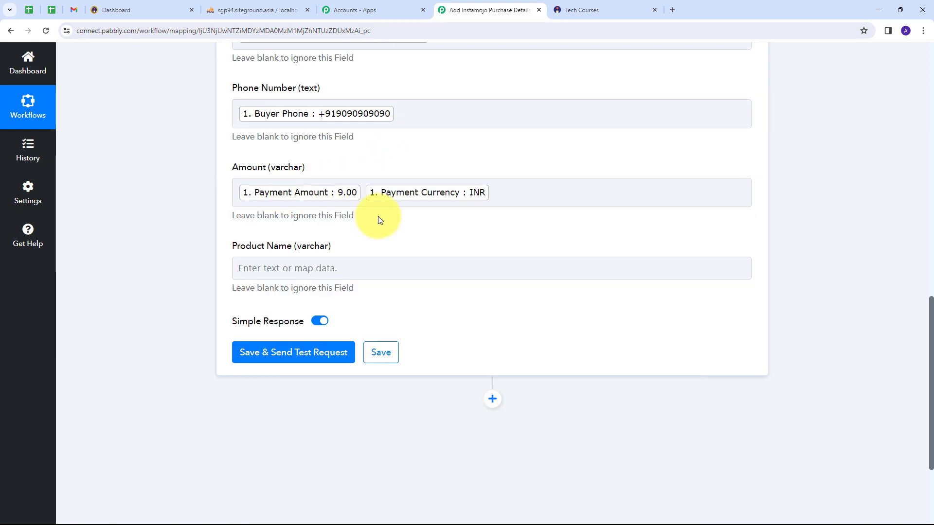
# Map the Product Name field to Details 0 Purpose from the Instamojo New Sale step, and review all the mapped fields.
pyautogui.scroll(-1, 380, 220)
pyautogui.click(244, 217)
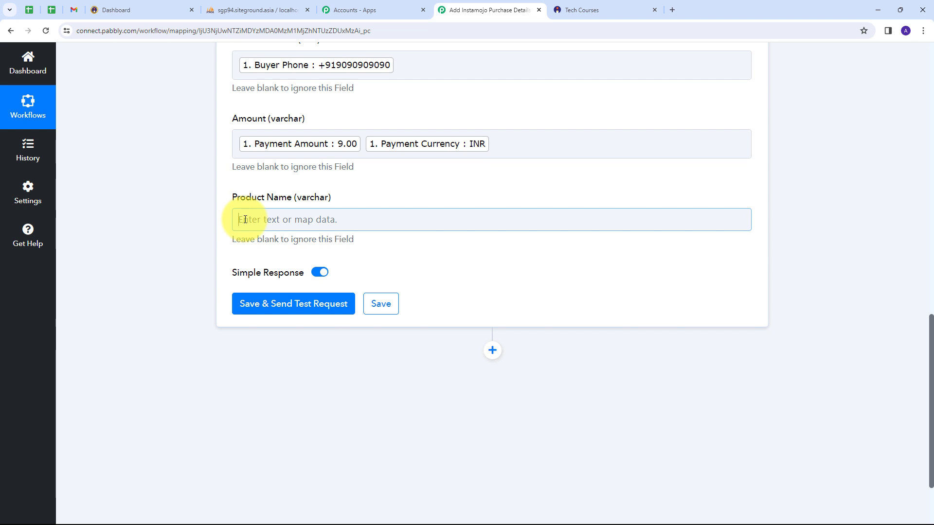
pyautogui.click(245, 220)
pyautogui.click(337, 317)
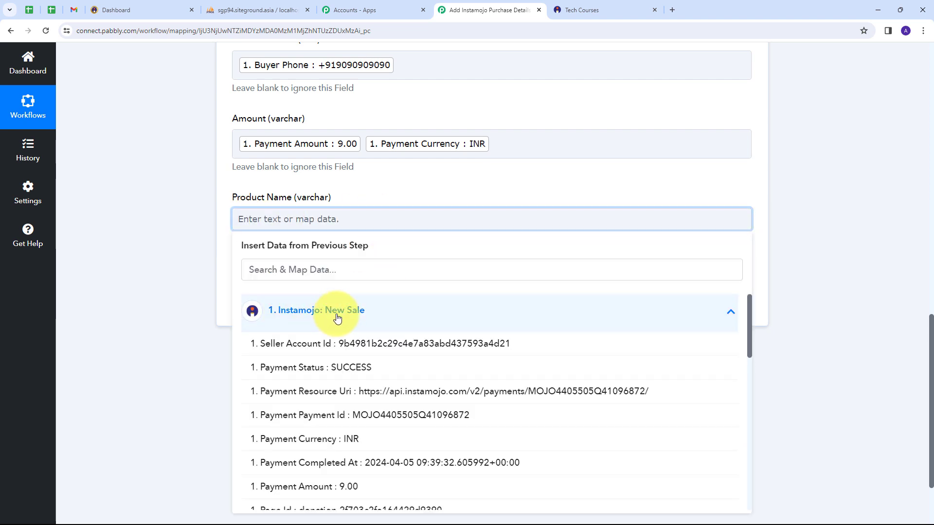
pyautogui.scroll(-5, 389, 374)
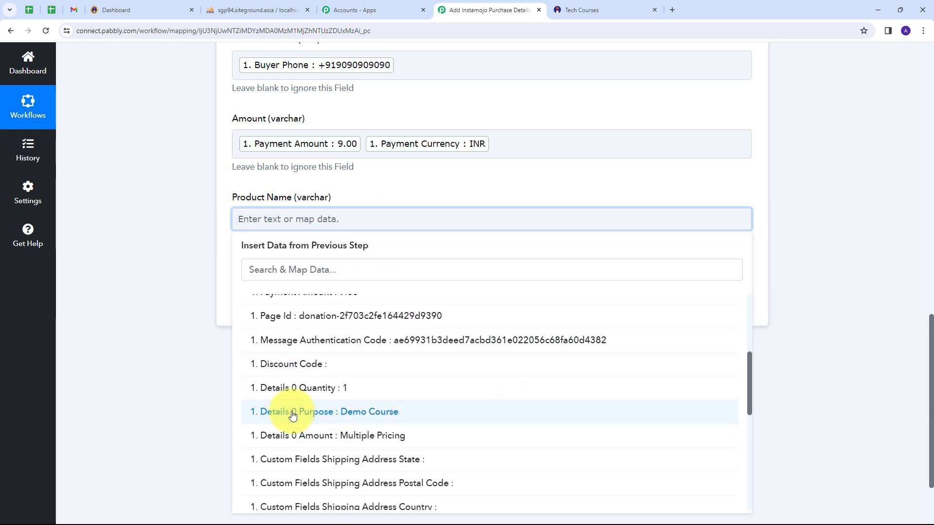
pyautogui.click(384, 417)
pyautogui.click(183, 256)
pyautogui.scroll(5, 470, 235)
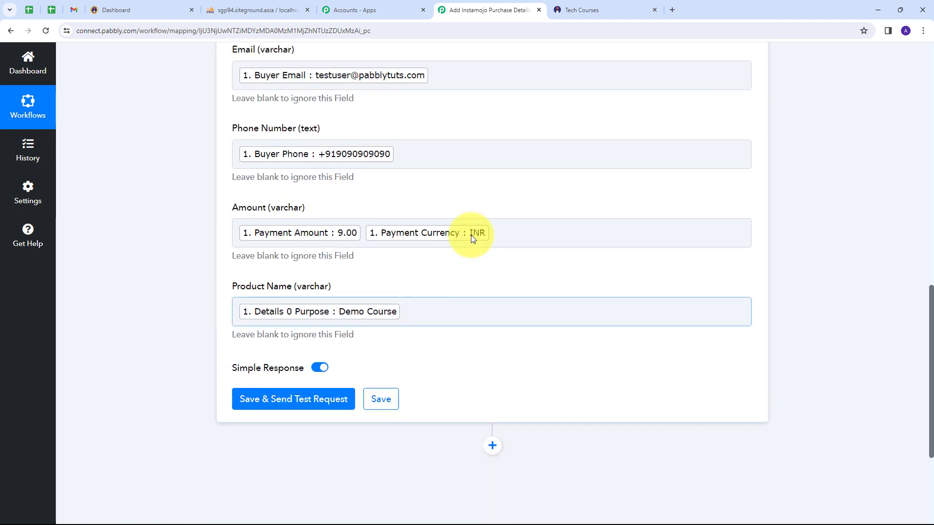
pyautogui.scroll(2, 147, 199)
pyautogui.scroll(-2, 142, 187)
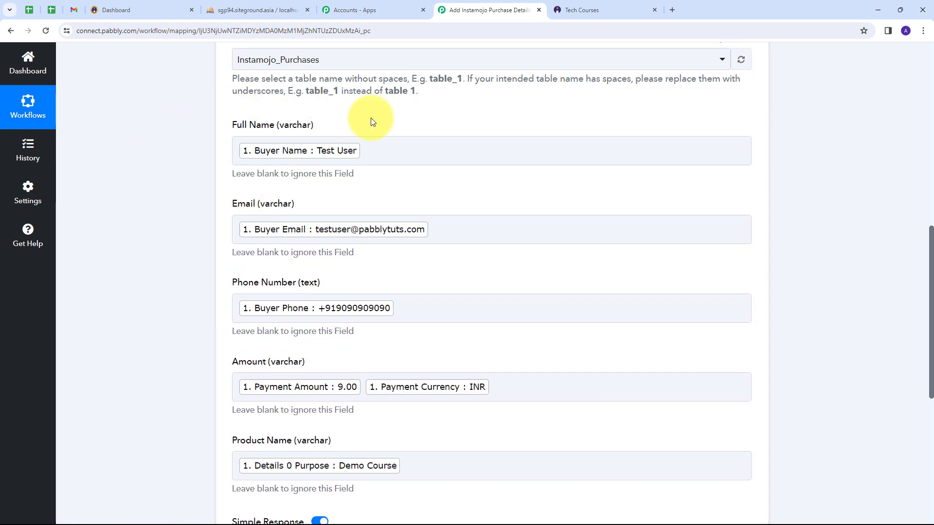
pyautogui.scroll(-2, 507, 288)
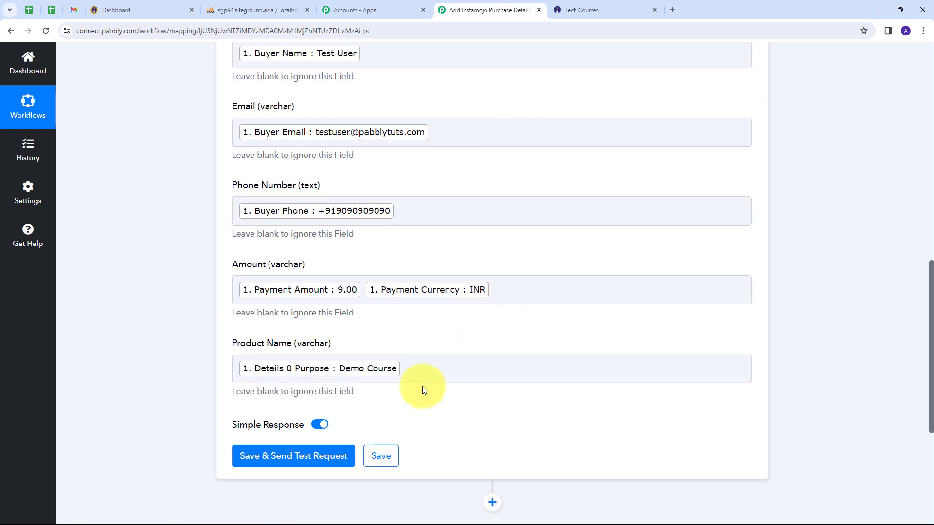
# Save the MySQL Insert Row action, send a test request with the mapped fields, and check the response status.
pyautogui.scroll(1, 423, 384)
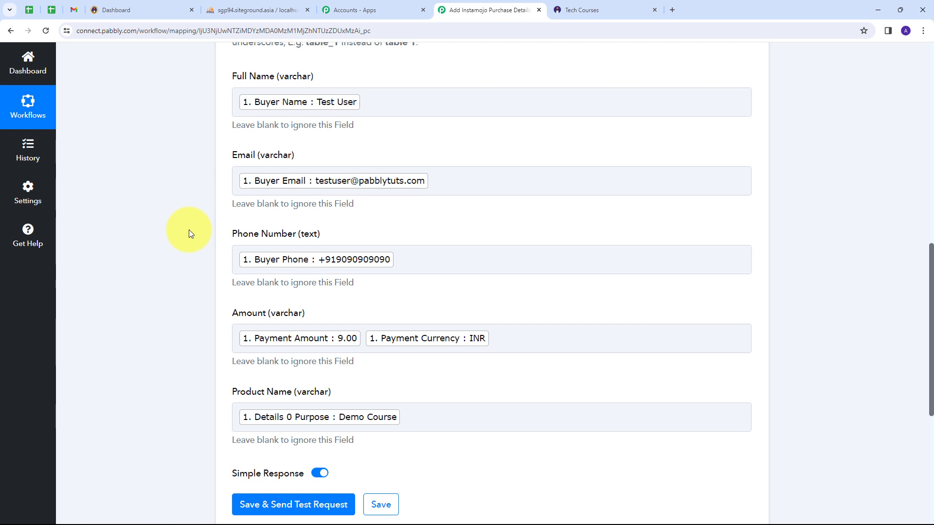
pyautogui.scroll(-4, 190, 220)
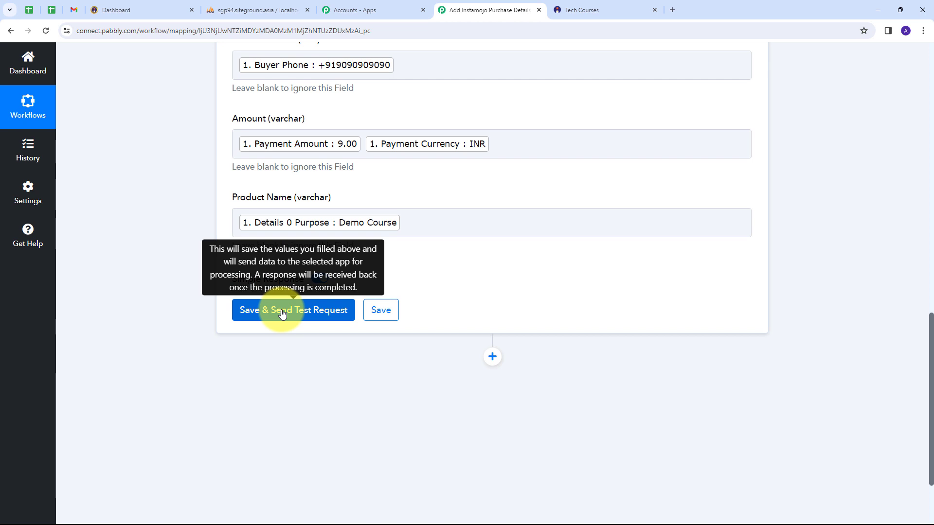
pyautogui.click(282, 314)
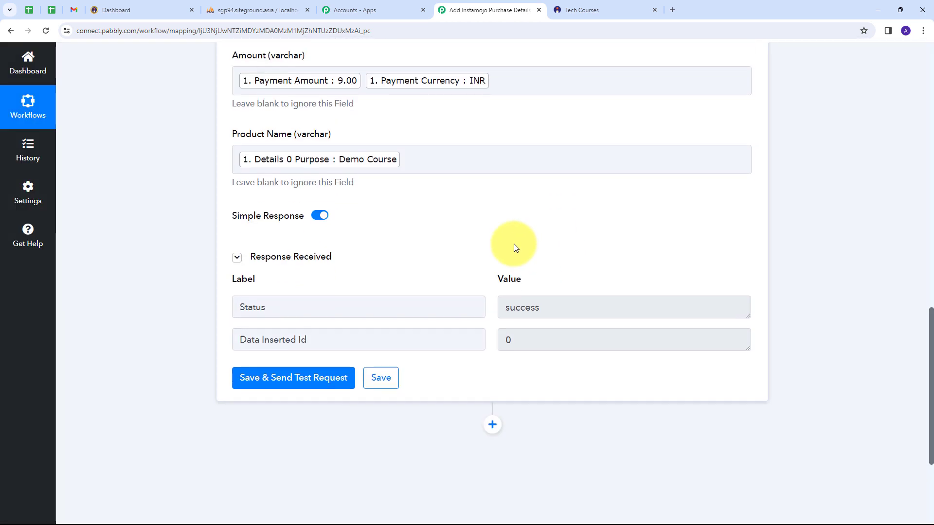
pyautogui.scroll(-1, 514, 244)
pyautogui.click(612, 278)
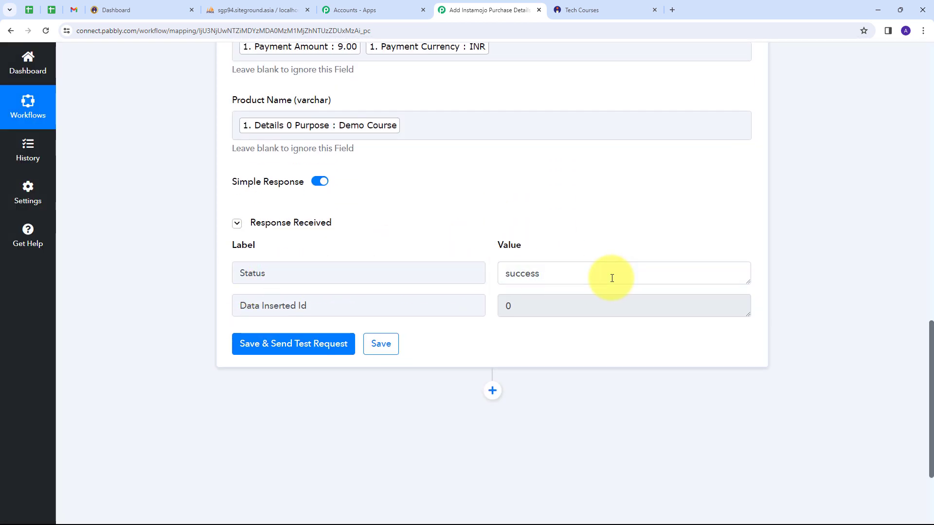
pyautogui.moveTo(612, 278); pyautogui.dragTo(467, 277)
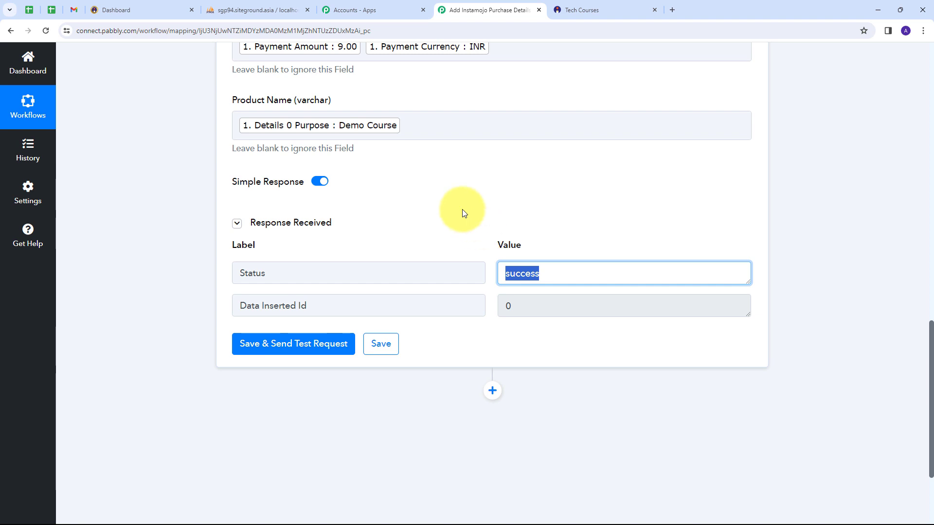
# Switch to phpMyAdmin and browse the Instamojo_Purchases table again to check for the test purchase row.
pyautogui.click(274, 8)
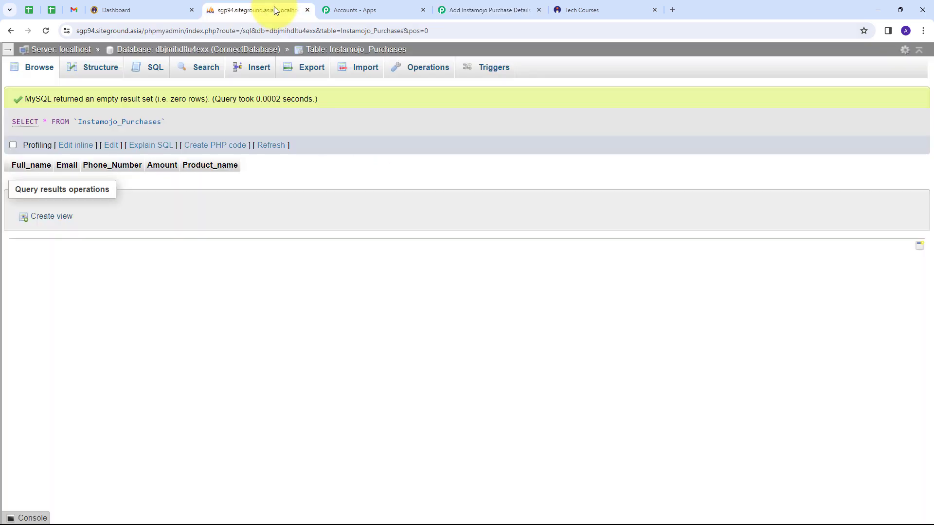
pyautogui.click(58, 66)
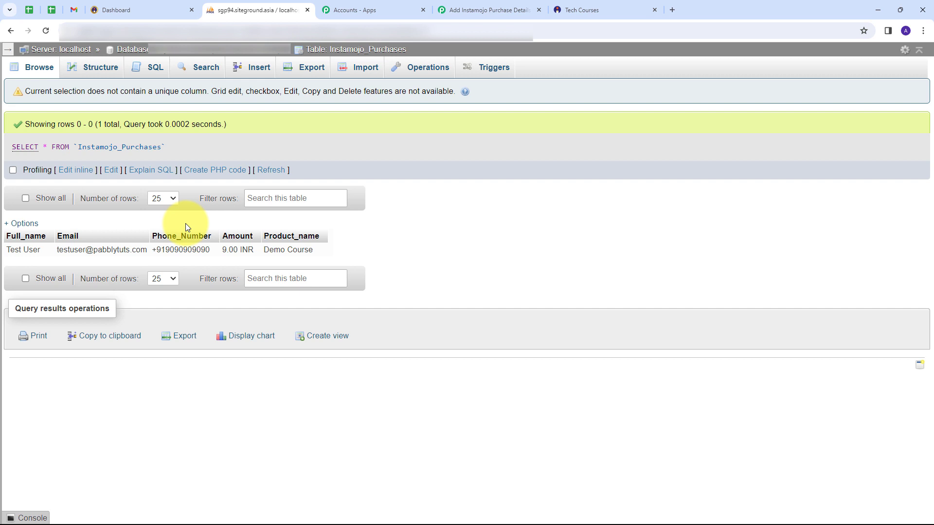
# Open the published Tech Courses smart page from the Instamojo dashboard and start checkout for the Advanced Course option.
pyautogui.click(125, 10)
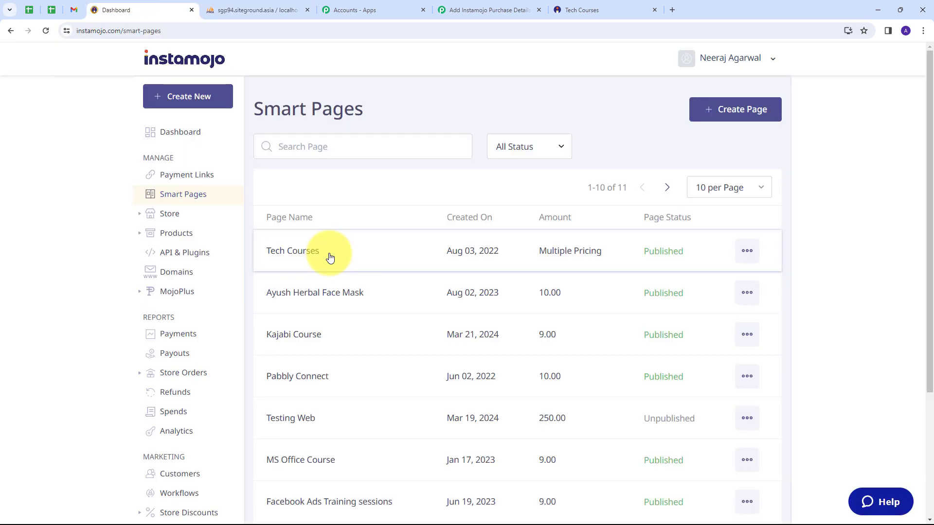
pyautogui.click(749, 253)
pyautogui.click(672, 307)
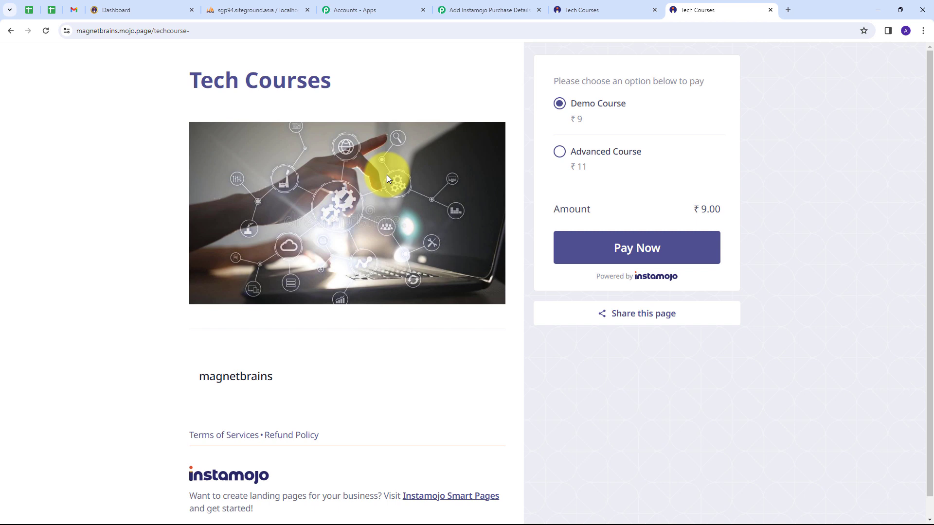
pyautogui.click(588, 157)
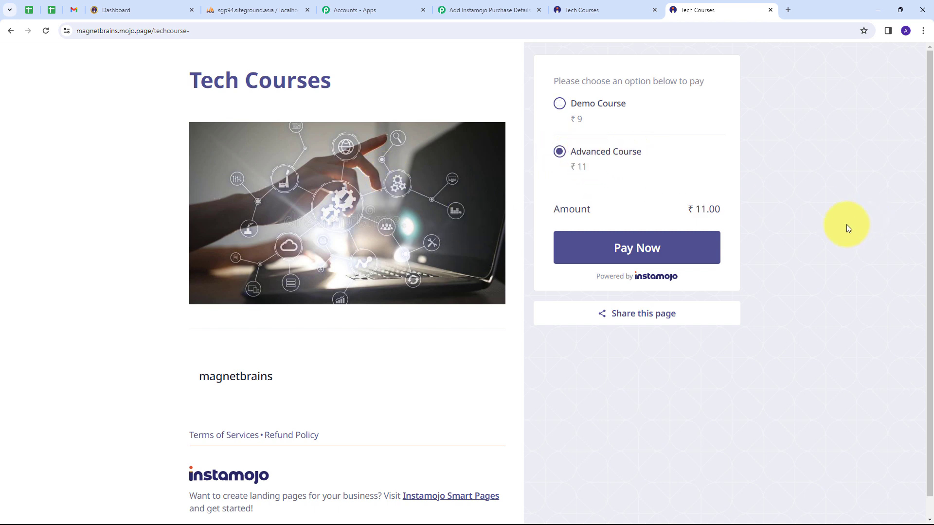
pyautogui.click(623, 249)
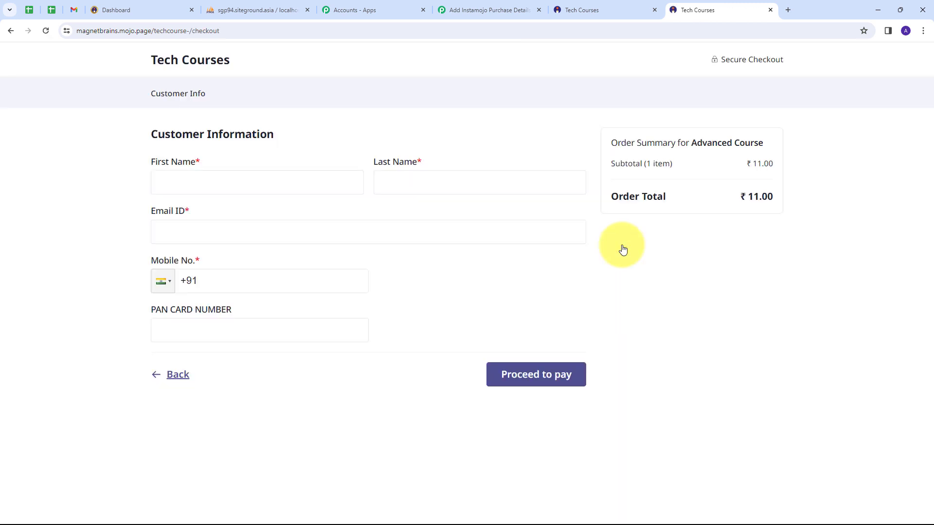
# Fill in the checkout form with the customer's first and last name, email, mobile number and PAN card number.
pyautogui.click(184, 183)
pyautogui.write('Demo')
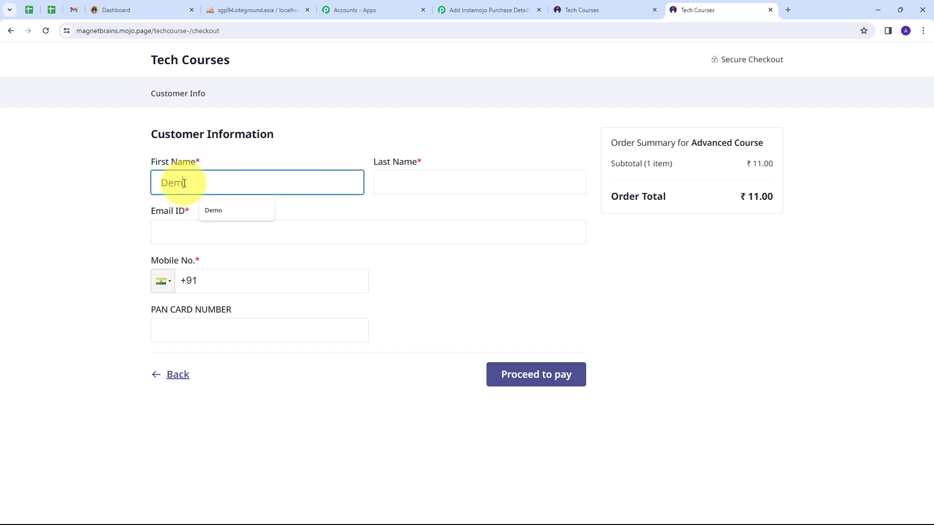
pyautogui.click(392, 185)
pyautogui.write('User')
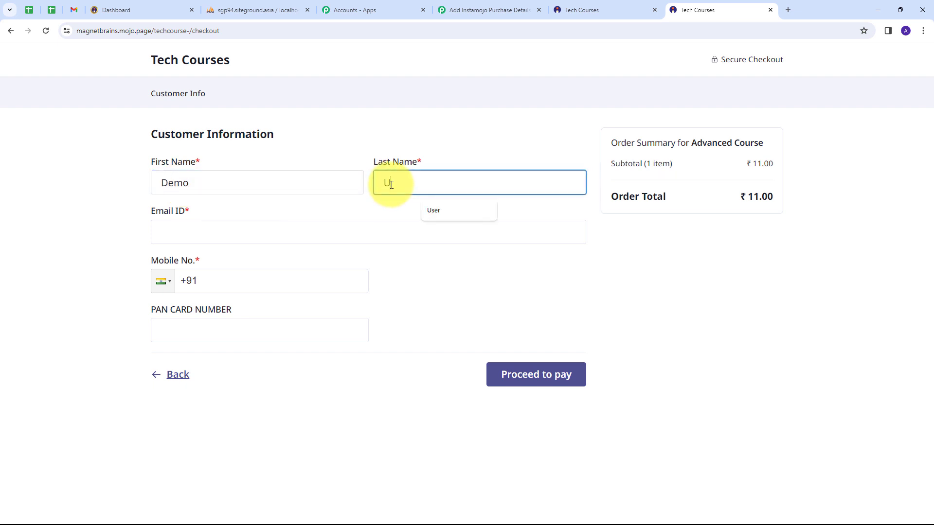
pyautogui.click(298, 236)
pyautogui.click(229, 277)
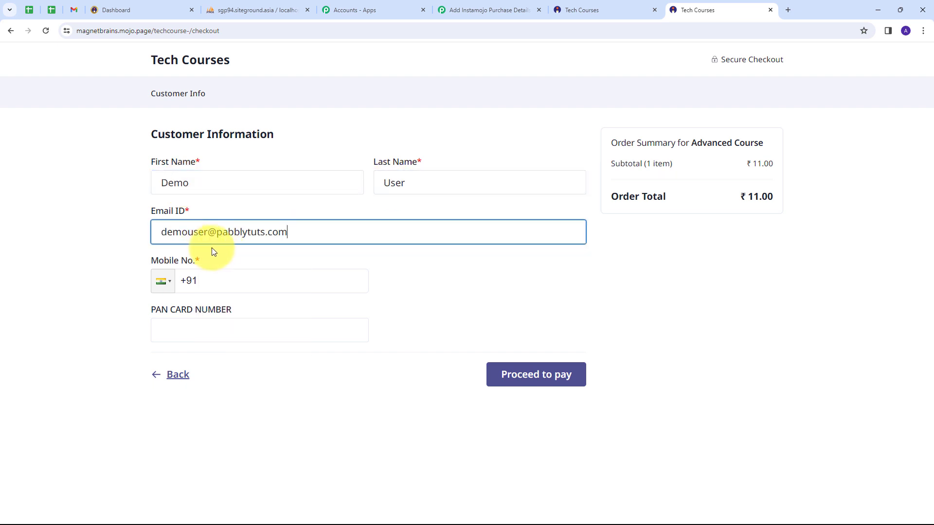
pyautogui.click(233, 279)
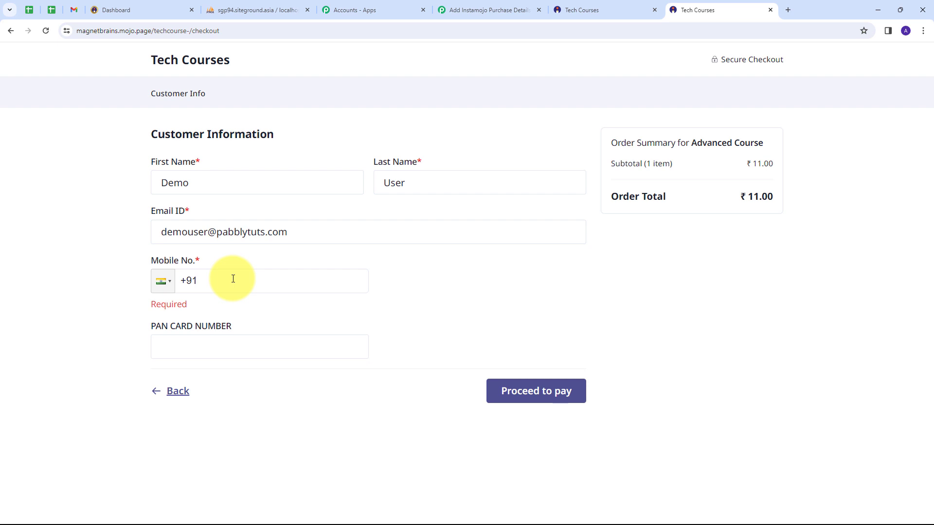
pyautogui.write('9696969696')
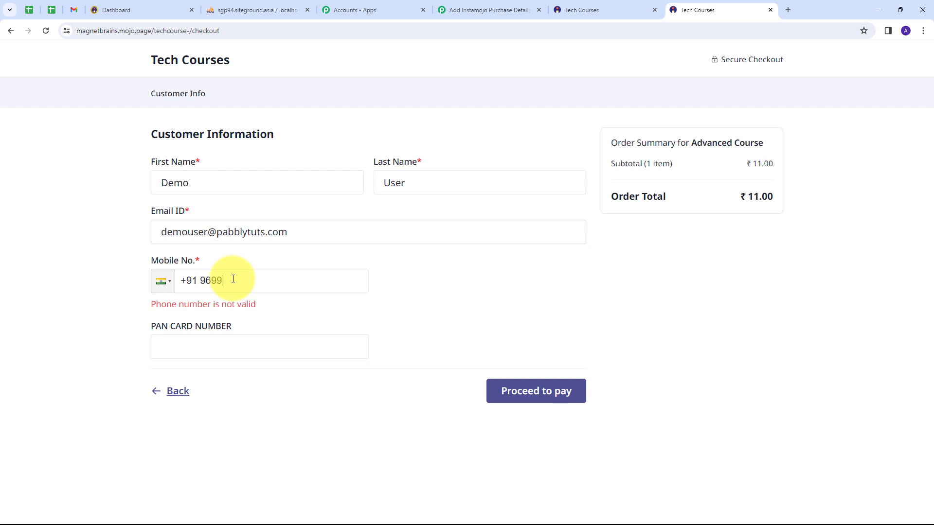
pyautogui.click(223, 335)
pyautogui.write('XYZ123456')
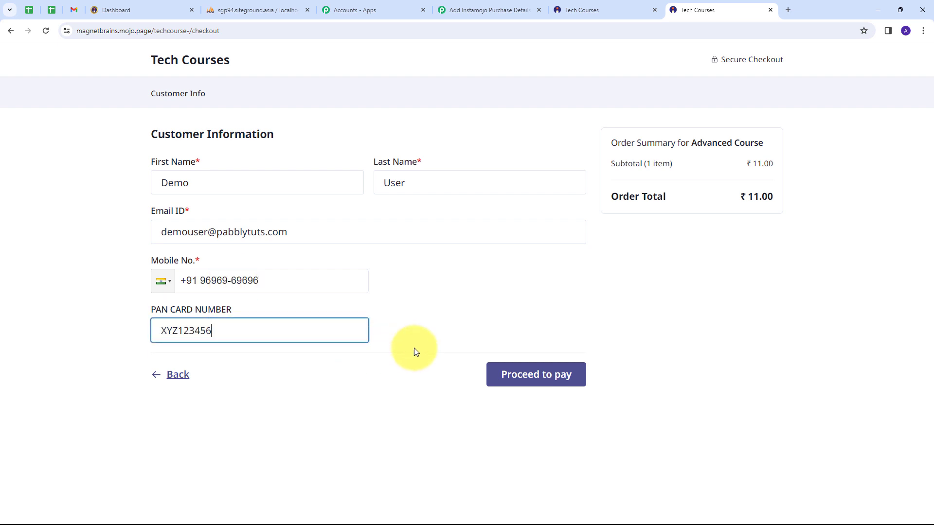
# Proceed to payment and pay for the Advanced Course order by QR code.
pyautogui.click(533, 362)
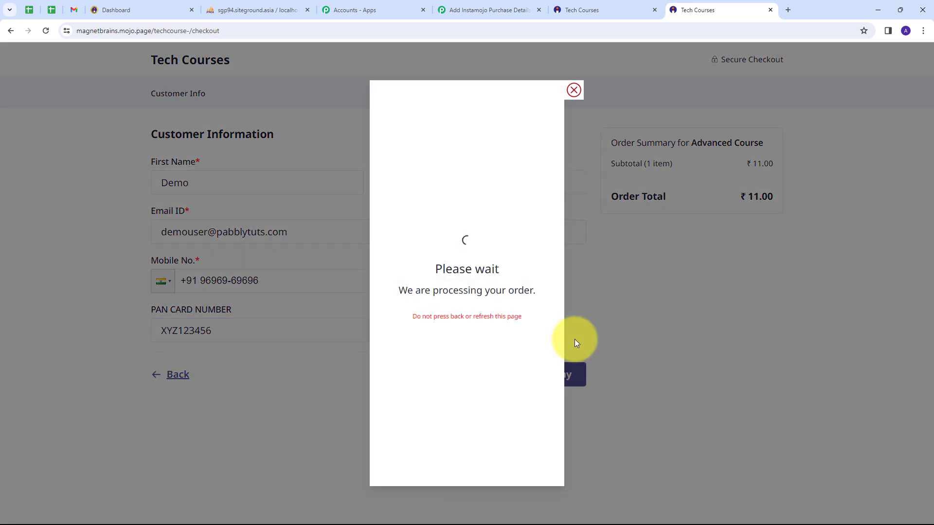
pyautogui.click(458, 256)
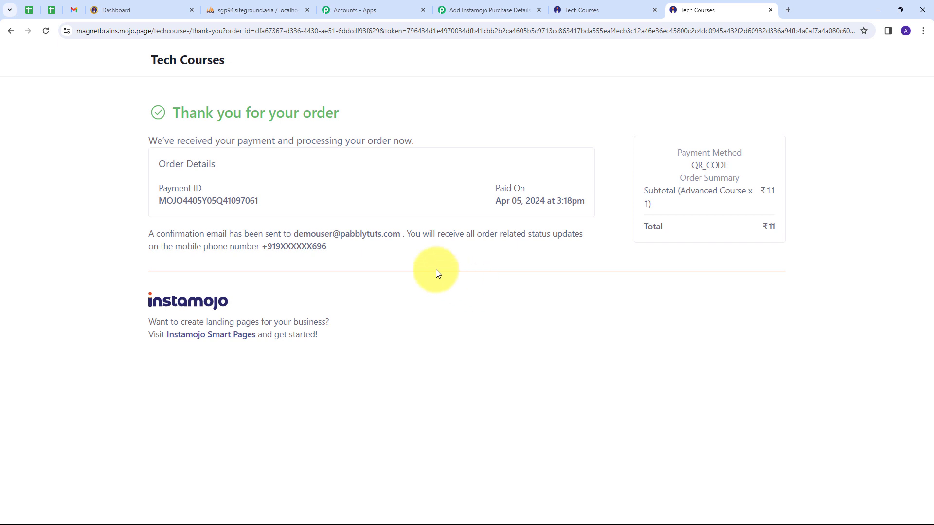
# Switch to phpMyAdmin and reload the Instamojo_Purchases table to check for the Advanced Course purchase row.
pyautogui.click(238, 10)
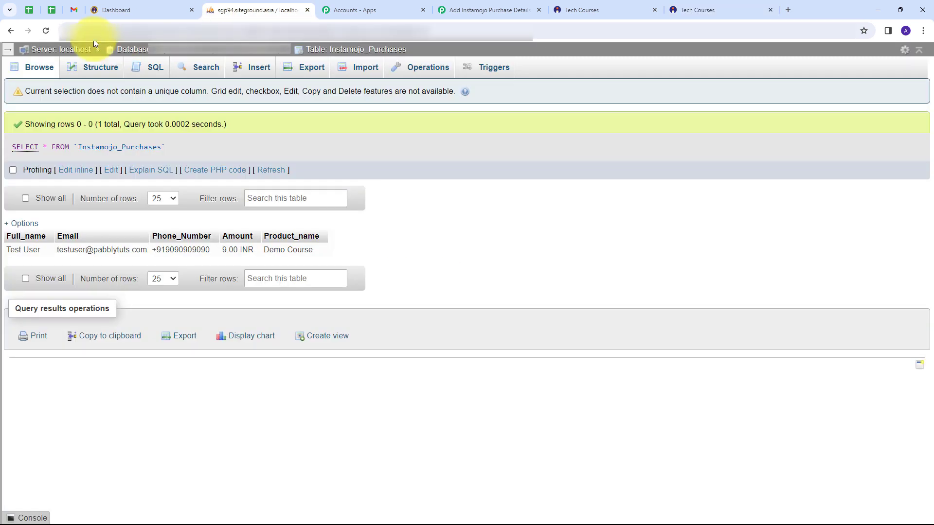
pyautogui.click(46, 31)
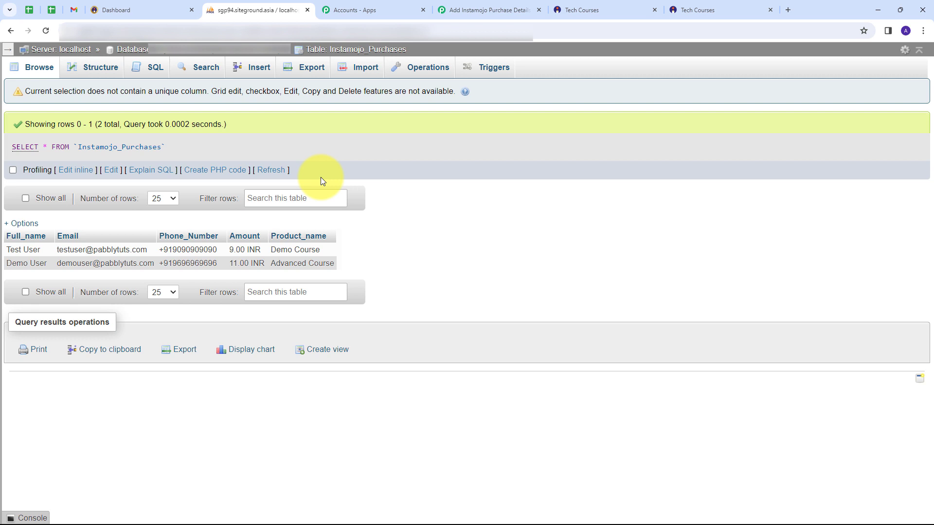
# Return to the Pabbly Connect workflow and review its Instamojo New Sale trigger and MySQL Insert Row action.
pyautogui.click(498, 8)
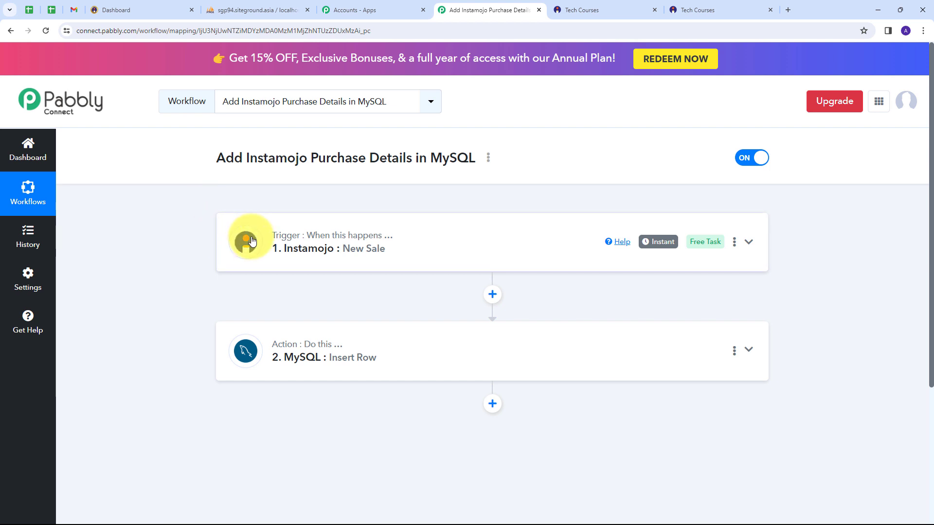
pyautogui.moveTo(300, 242)
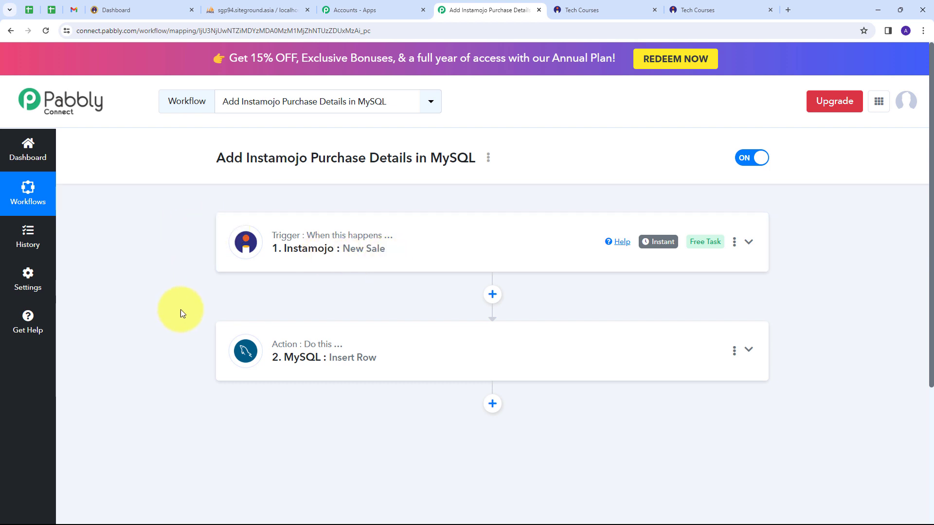
pyautogui.moveTo(292, 369)
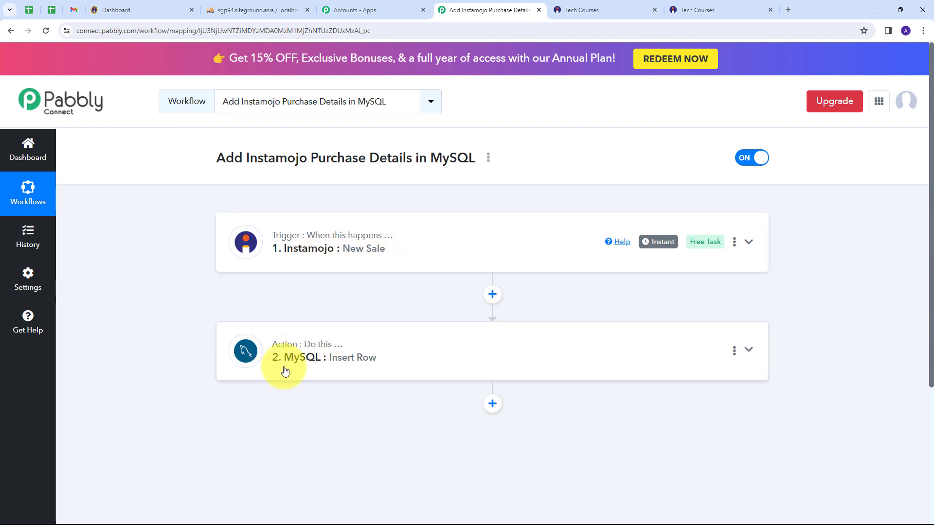